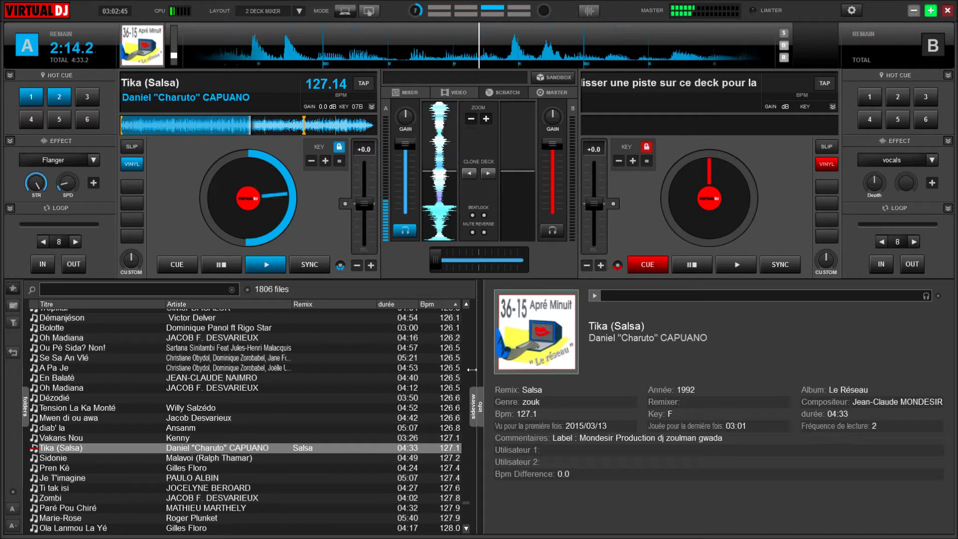
Load the track "Tim-Tim Bwa Sek" by Kassav' from the track list onto deck B.
click(466, 529)
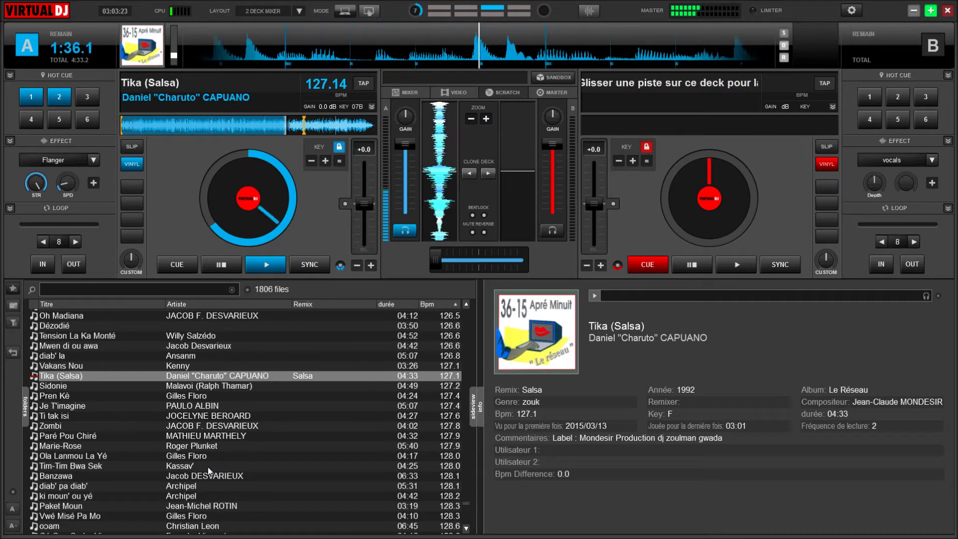
click(33, 468)
drag(33, 468, 712, 215)
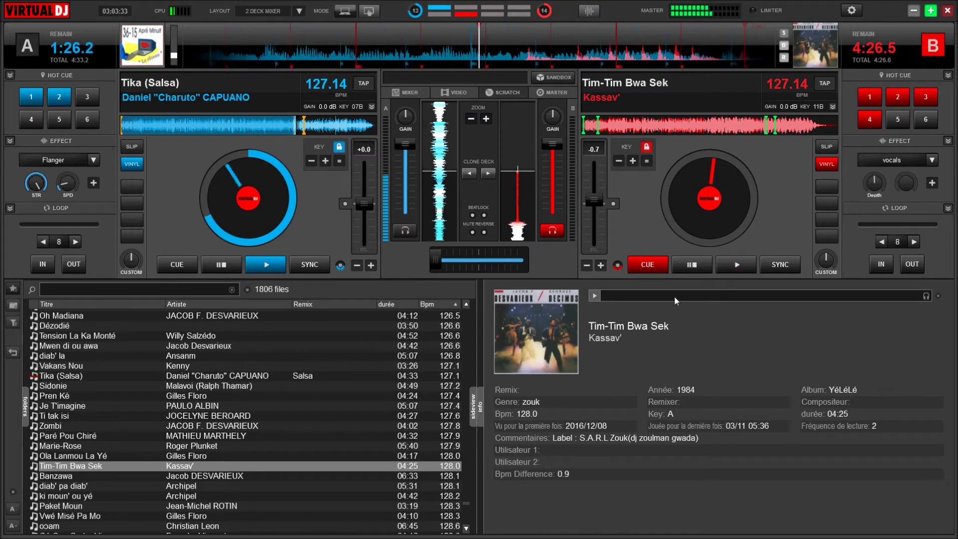
Start "Tim-Tim Bwa Sek" on deck B from Cue 1 and move the crossfader fully over to deck B.
click(692, 265)
click(736, 264)
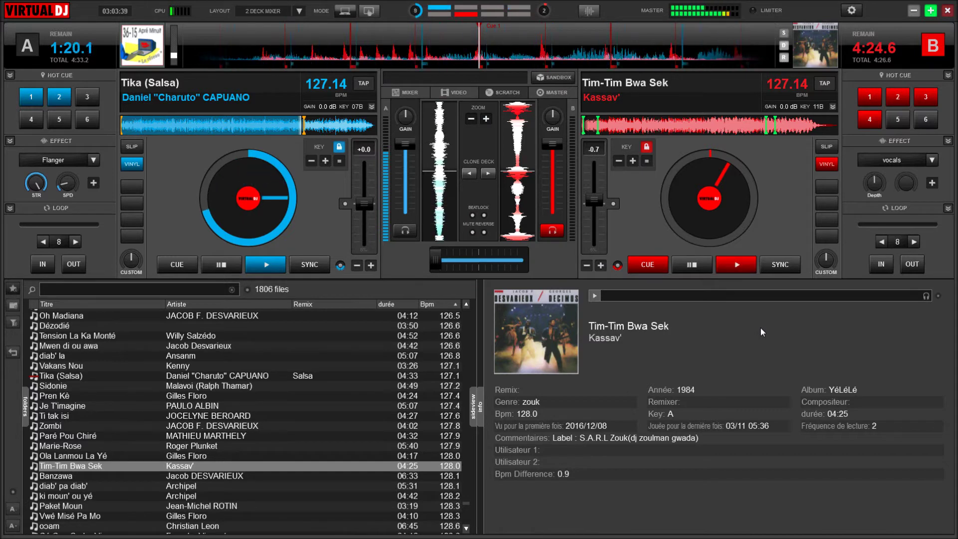
click(744, 266)
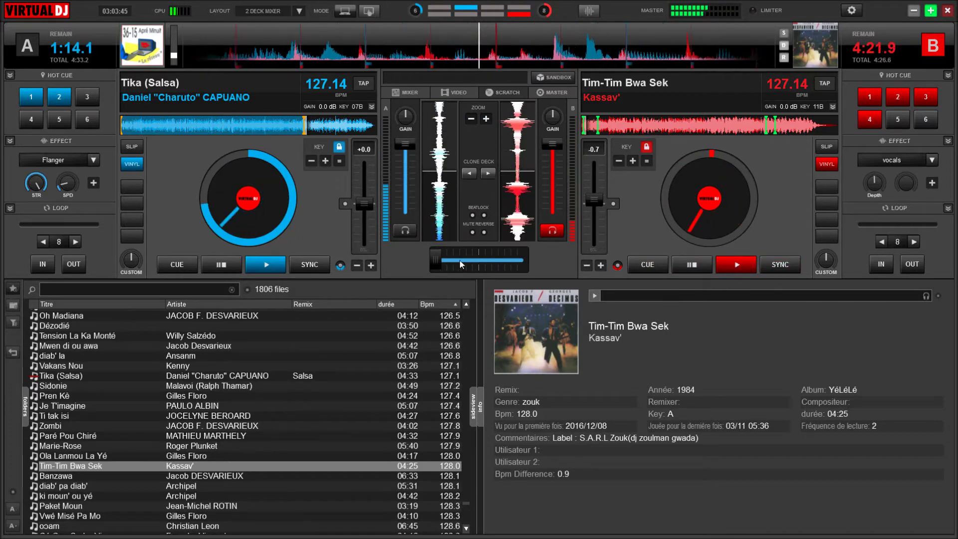
drag(434, 258, 479, 258)
drag(482, 263, 534, 268)
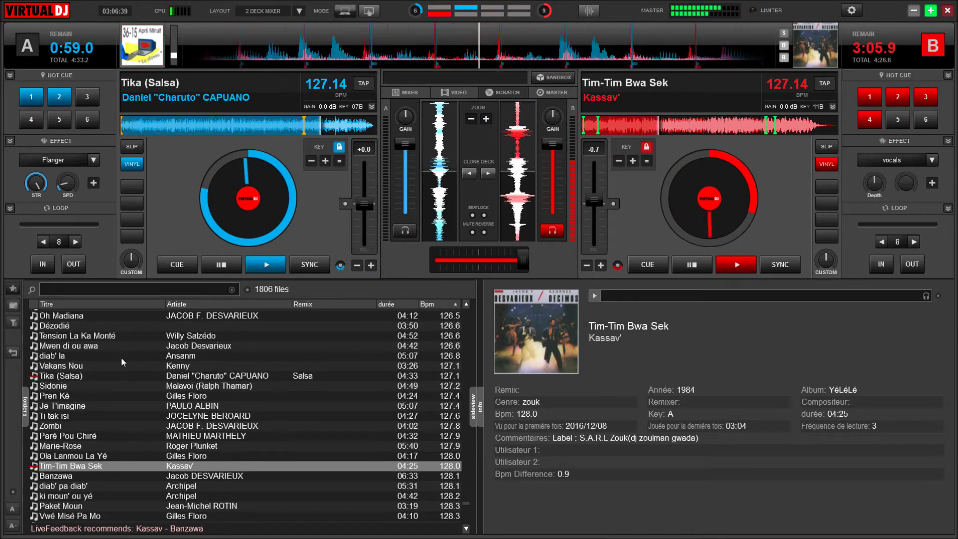
Load "diab' pa diab'" by Archipel onto deck A and start it playing from its cue point.
click(100, 486)
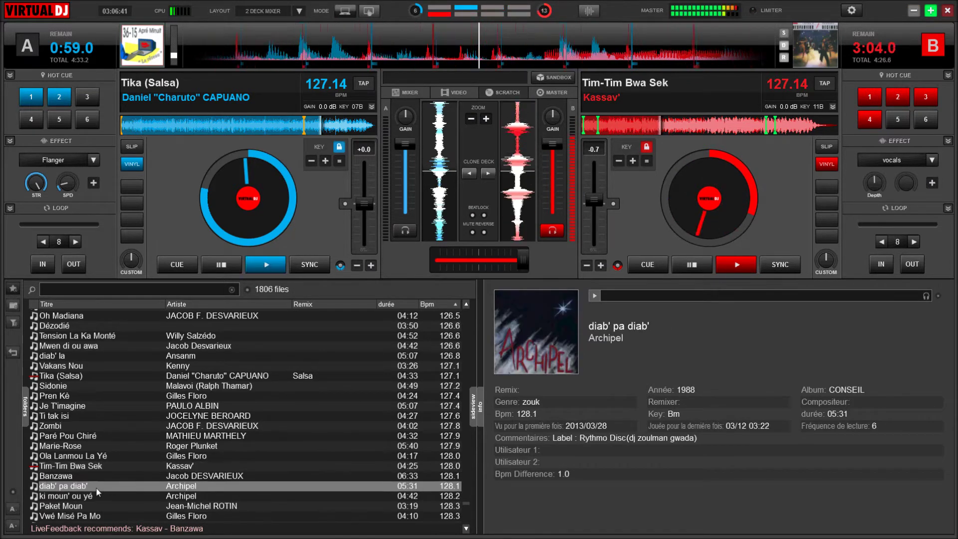
drag(98, 492, 185, 197)
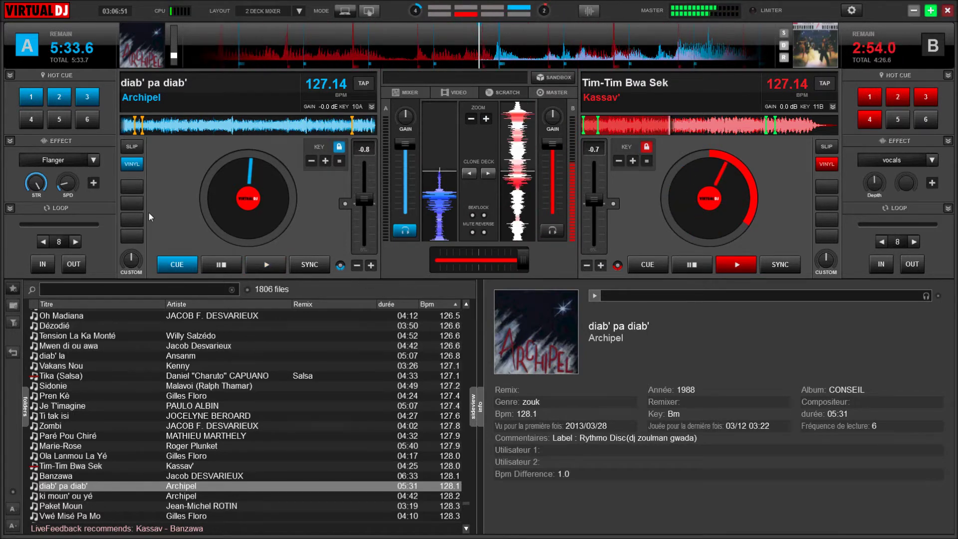
click(222, 265)
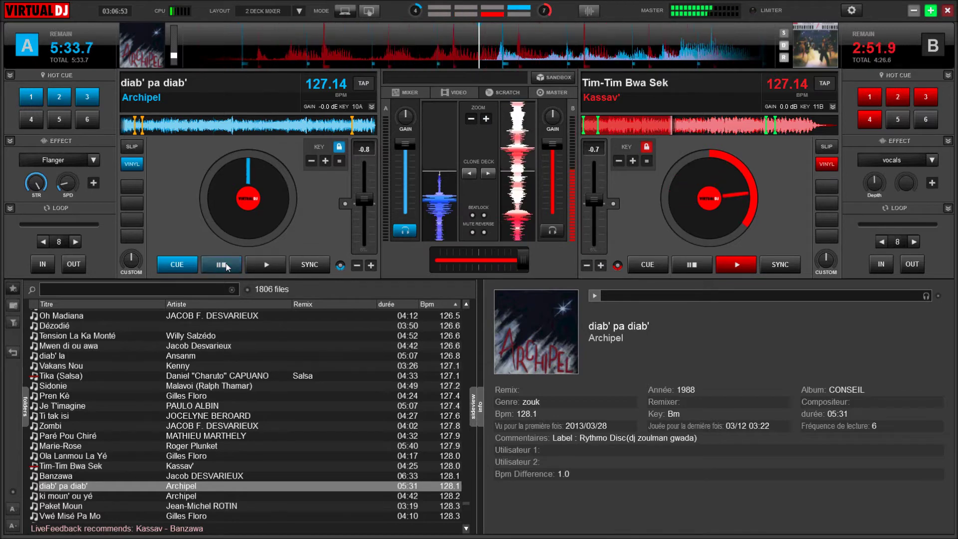
click(177, 265)
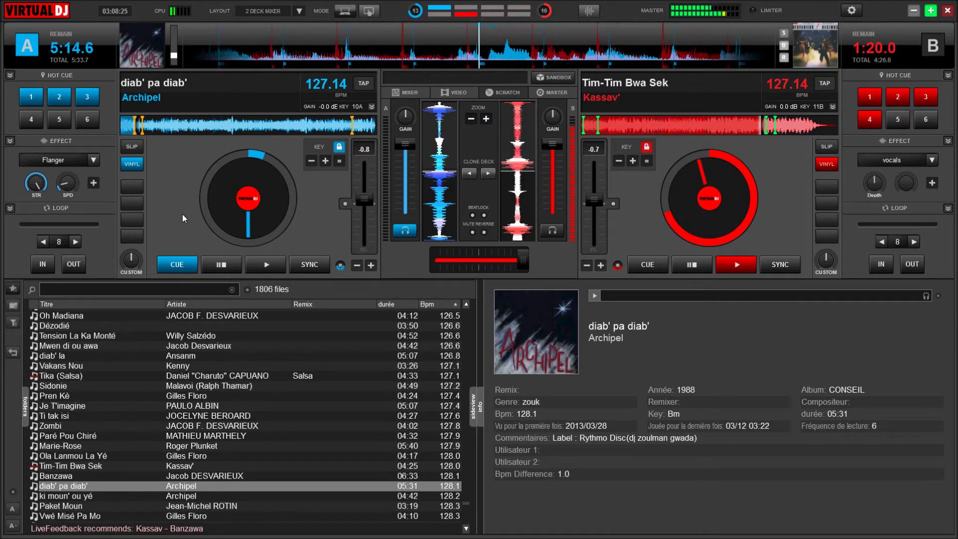
click(266, 265)
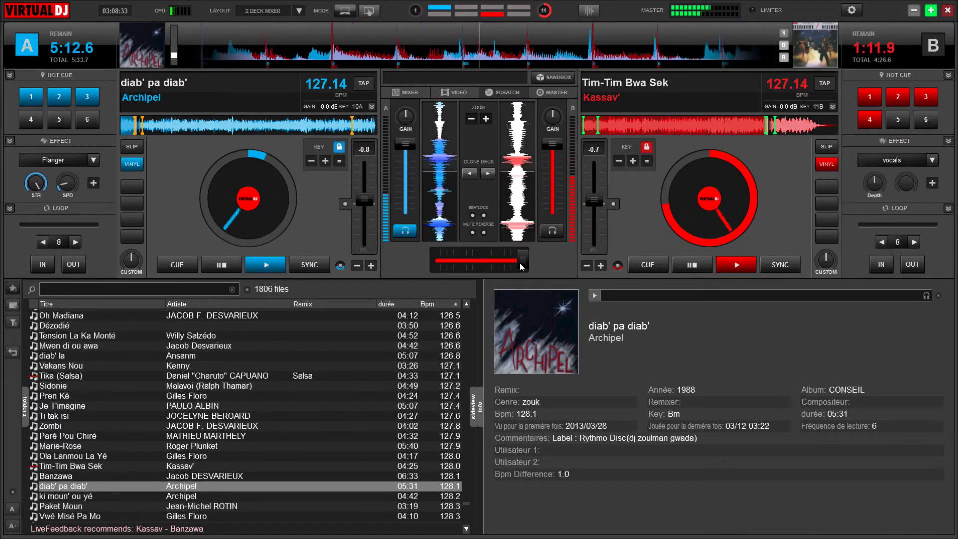
Move the crossfader fully over to deck A and stop "Tim-Tim Bwa Sek" on deck B.
drag(519, 260, 435, 261)
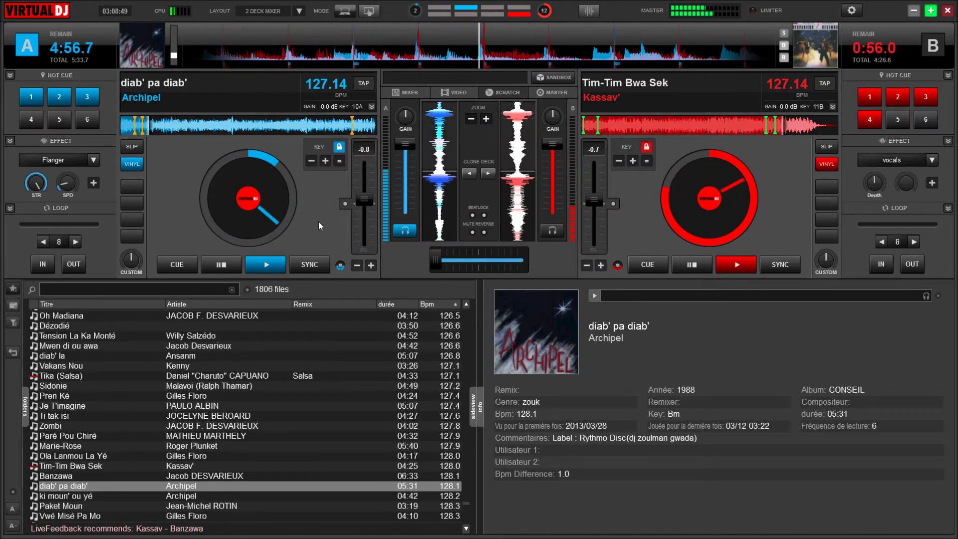
click(692, 266)
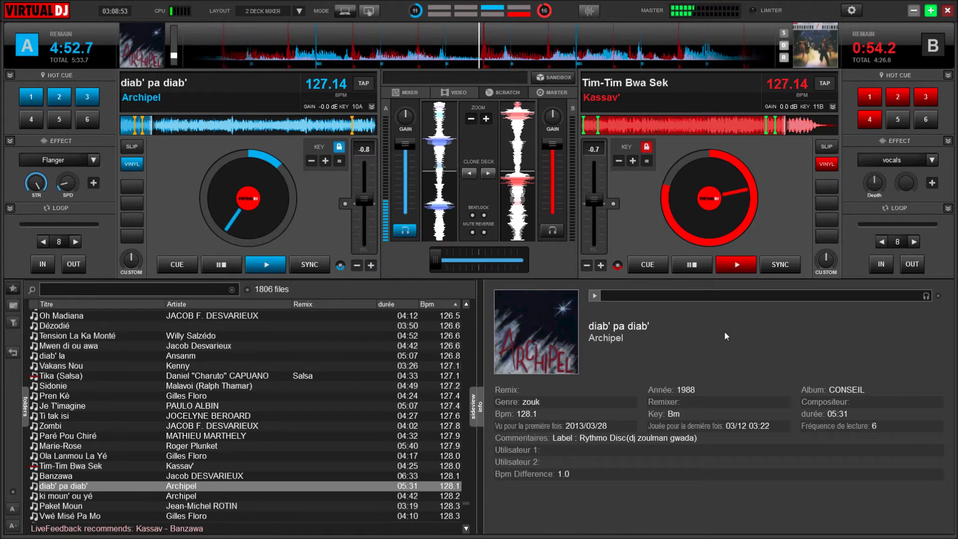
key(space)
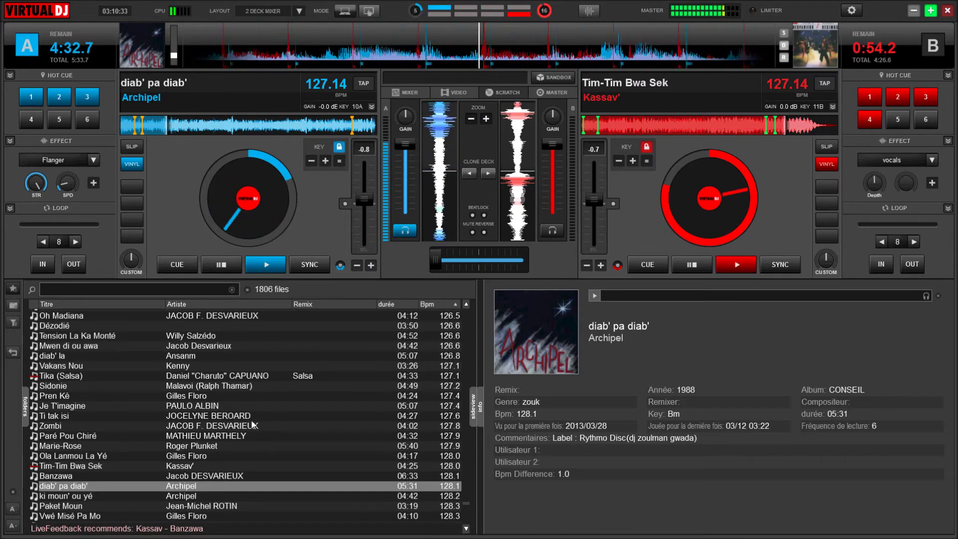
Find "ti resho" by Ansanm in the BPM-sorted track list and load it onto deck B.
scroll(250, 422, down, 2)
scroll(252, 424, down, 5)
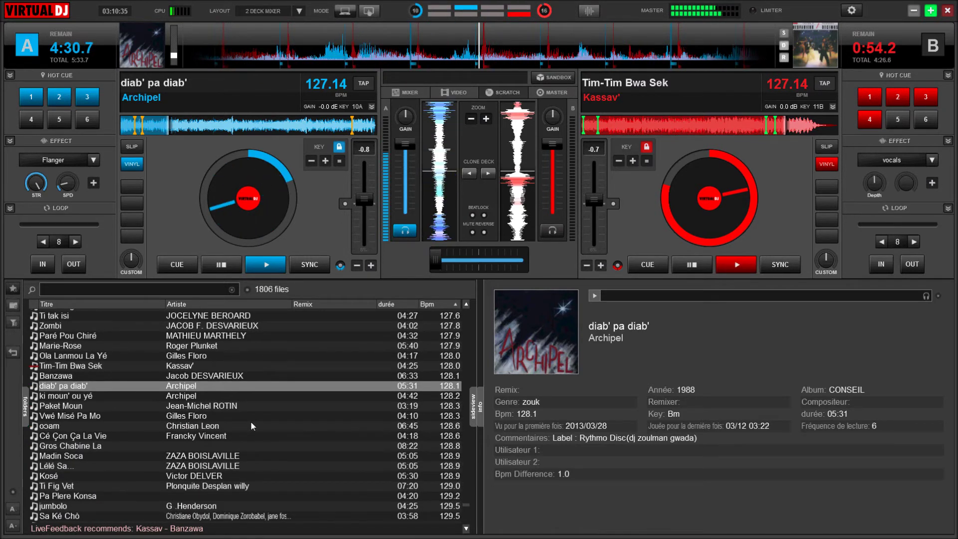
scroll(251, 420, down, 1)
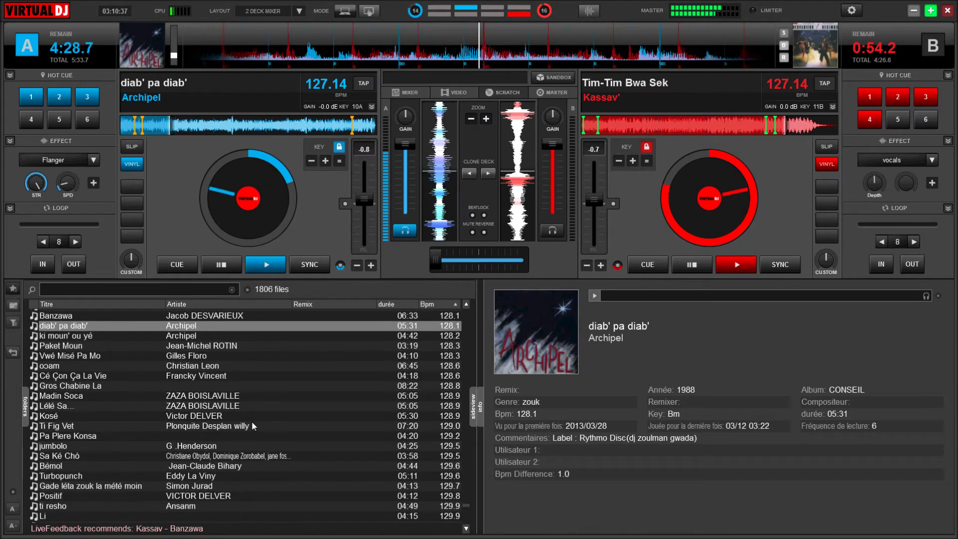
scroll(252, 424, down, 3)
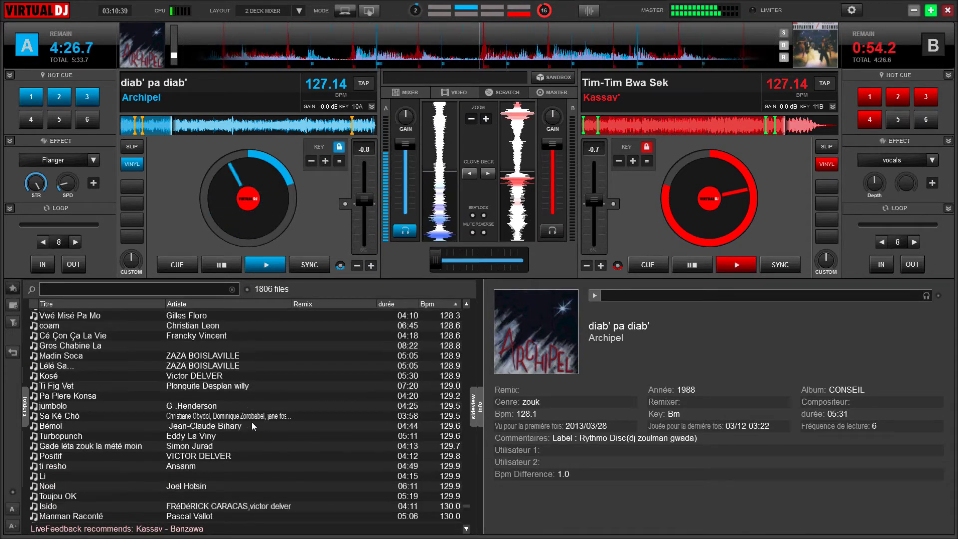
scroll(252, 426, down, 1)
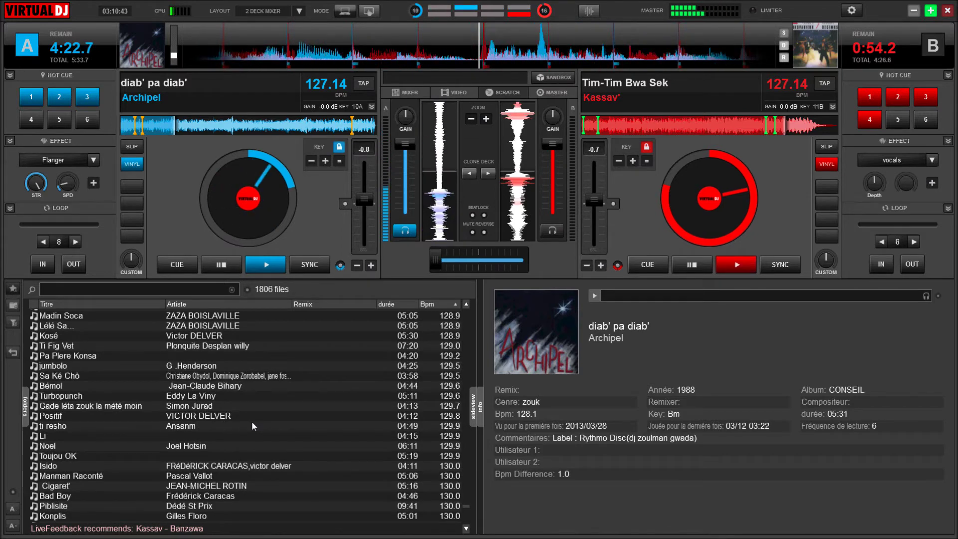
scroll(254, 425, down, 3)
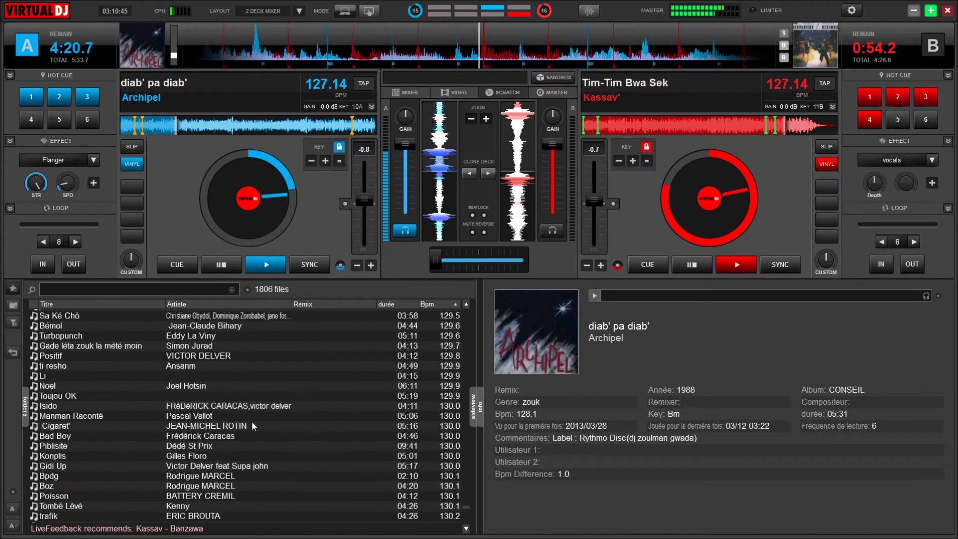
scroll(252, 425, down, 2)
scroll(253, 426, down, 1)
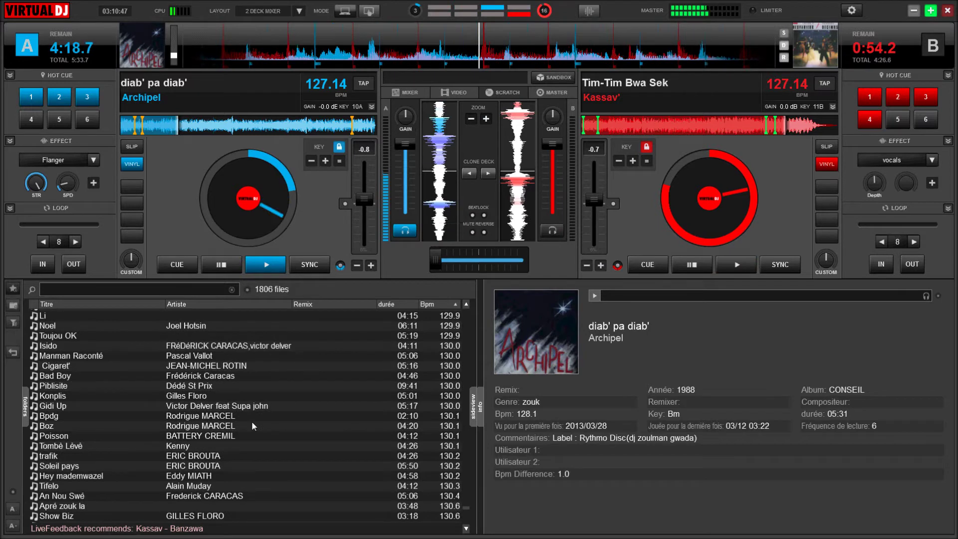
scroll(253, 425, down, 2)
scroll(253, 419, down, 2)
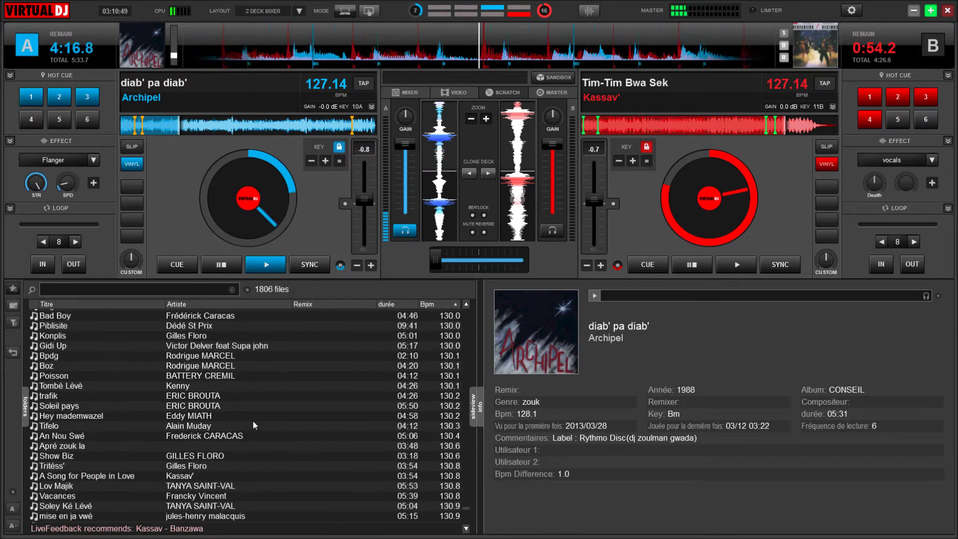
scroll(252, 420, down, 1)
scroll(253, 420, down, 1)
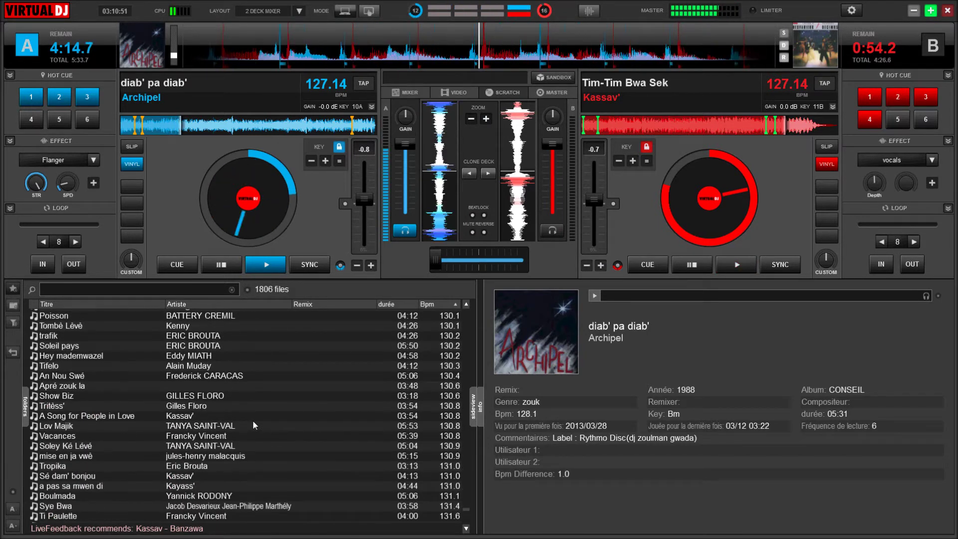
scroll(253, 420, down, 1)
scroll(253, 420, down, 1)
scroll(252, 420, down, 1)
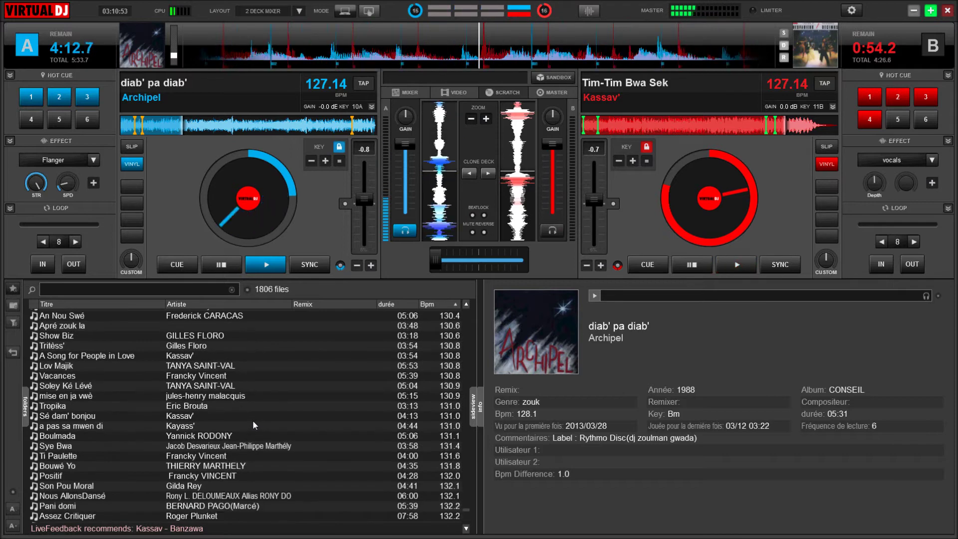
scroll(252, 420, down, 1)
scroll(240, 411, up, 6)
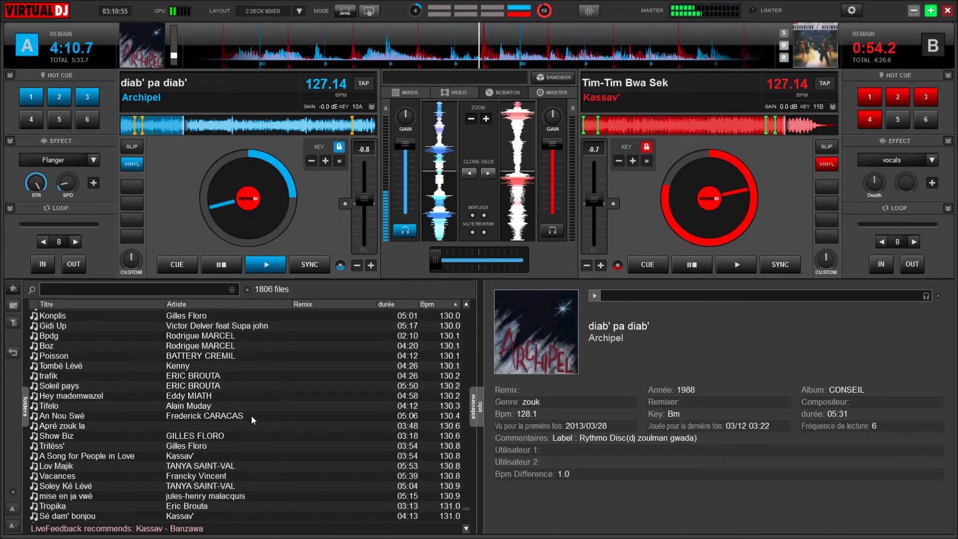
scroll(250, 415, up, 4)
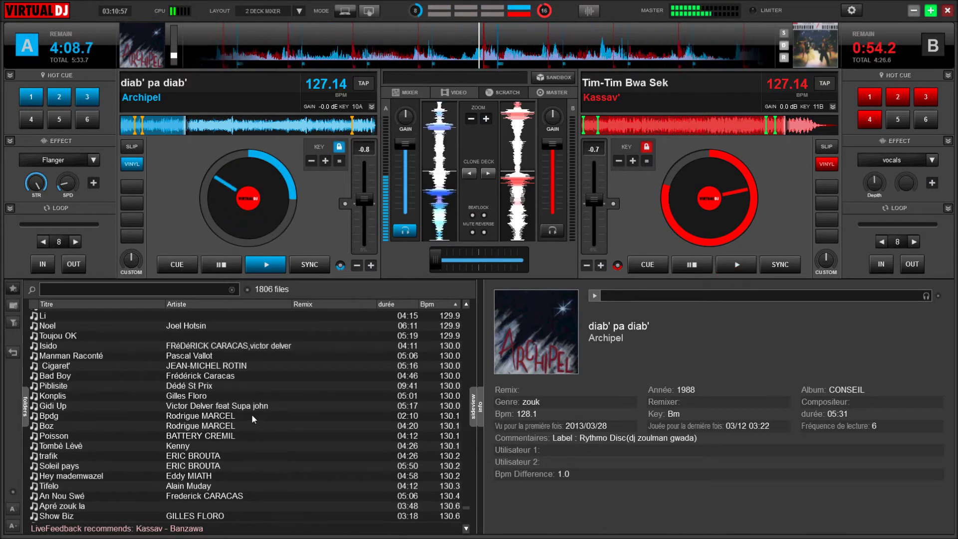
scroll(251, 414, up, 2)
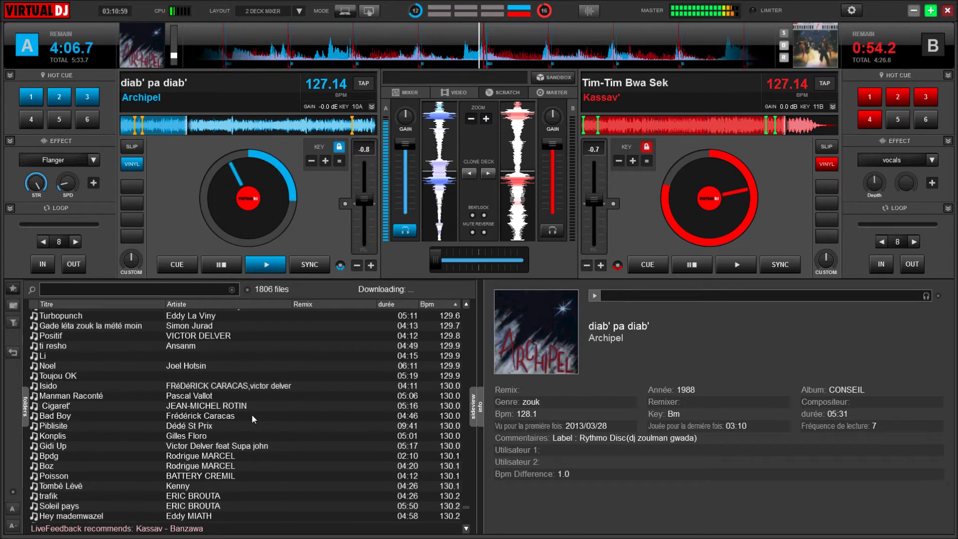
scroll(251, 414, up, 3)
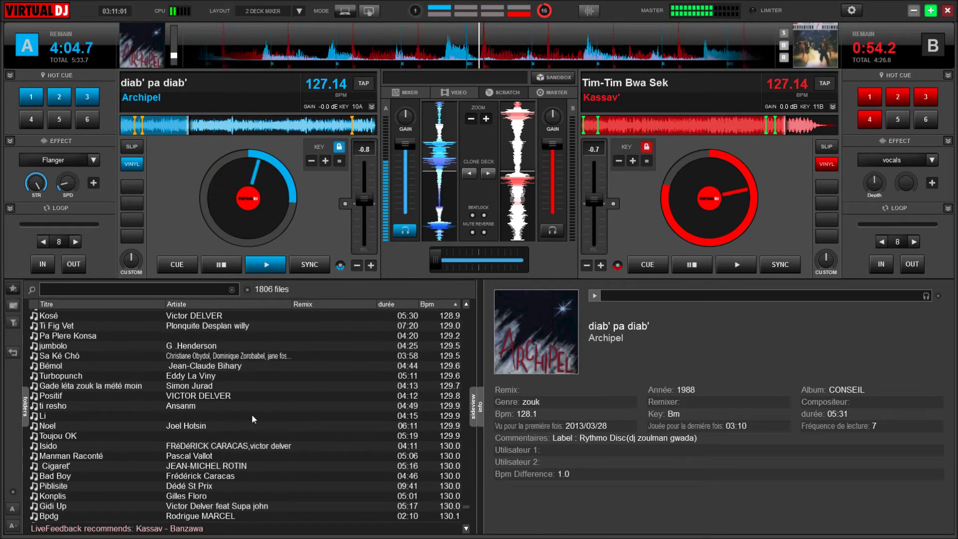
click(195, 405)
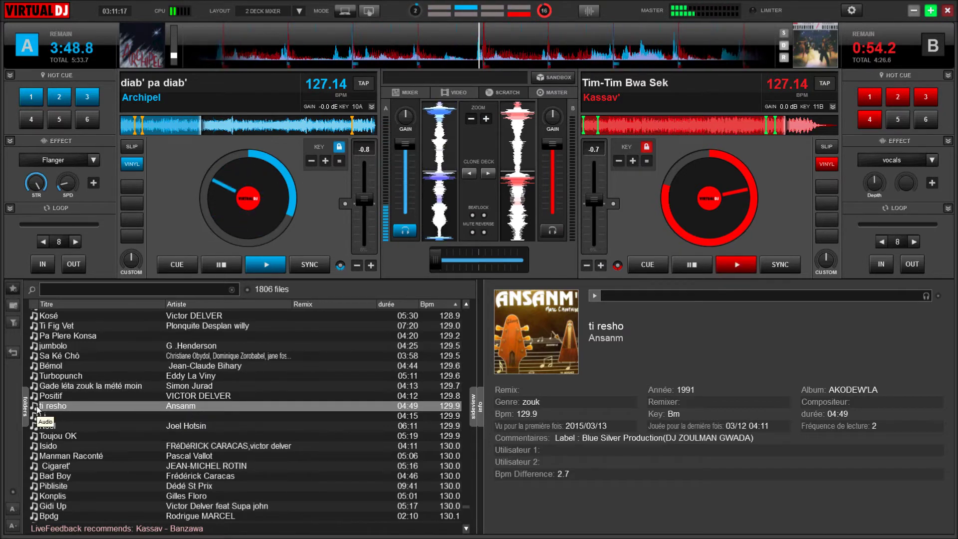
drag(37, 408, 727, 202)
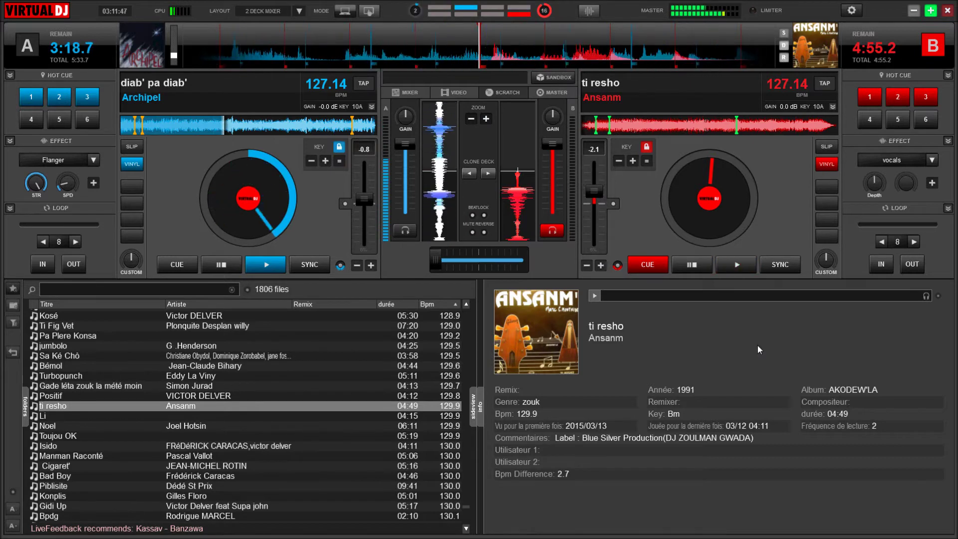
key(space)
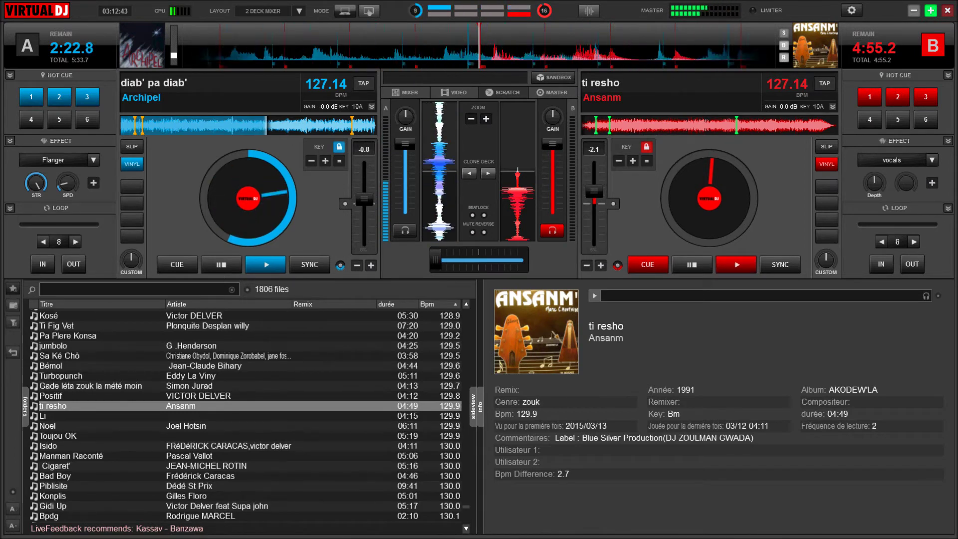
key(space)
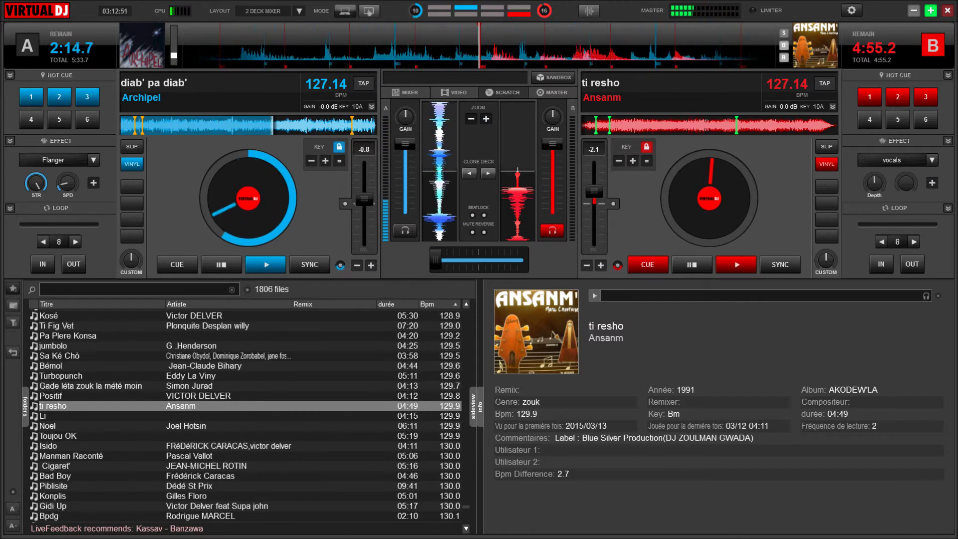
key(space)
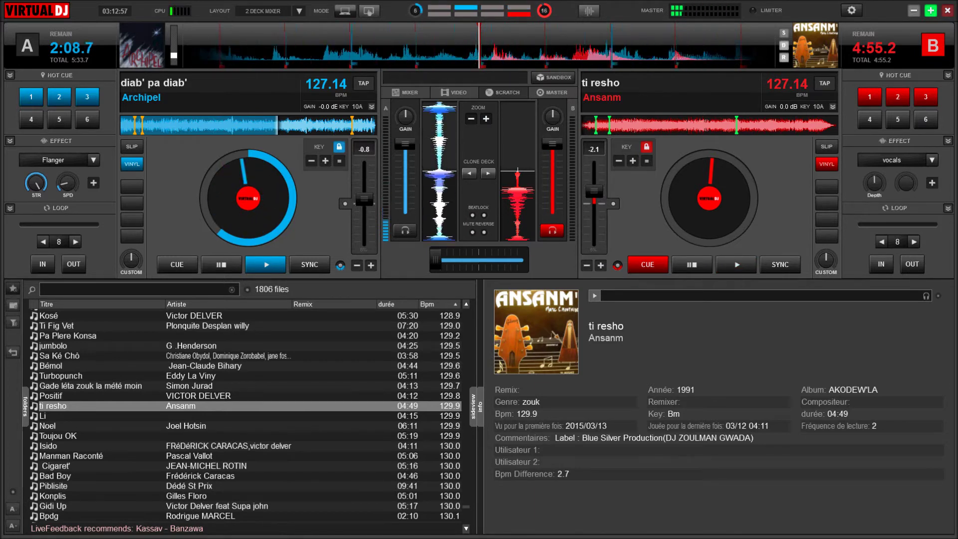
key(space)
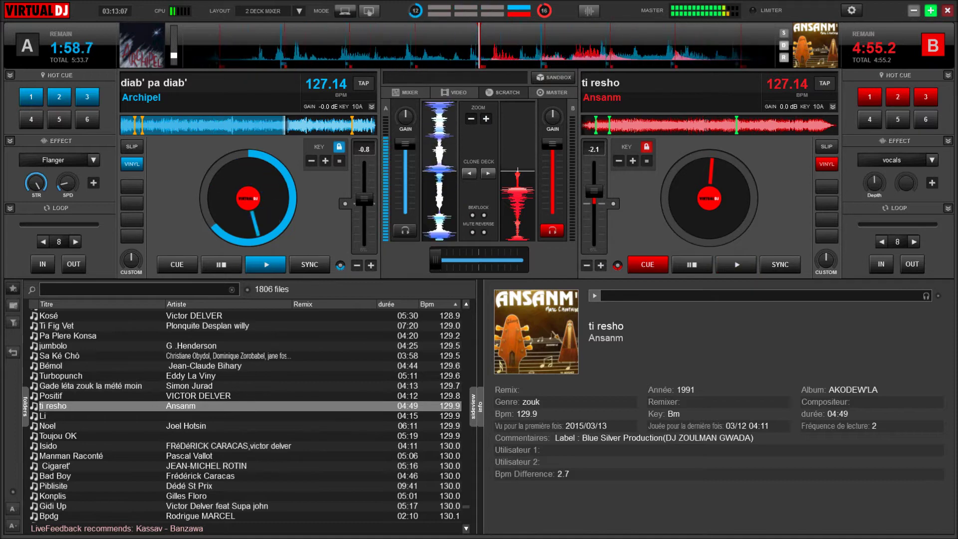
key(space)
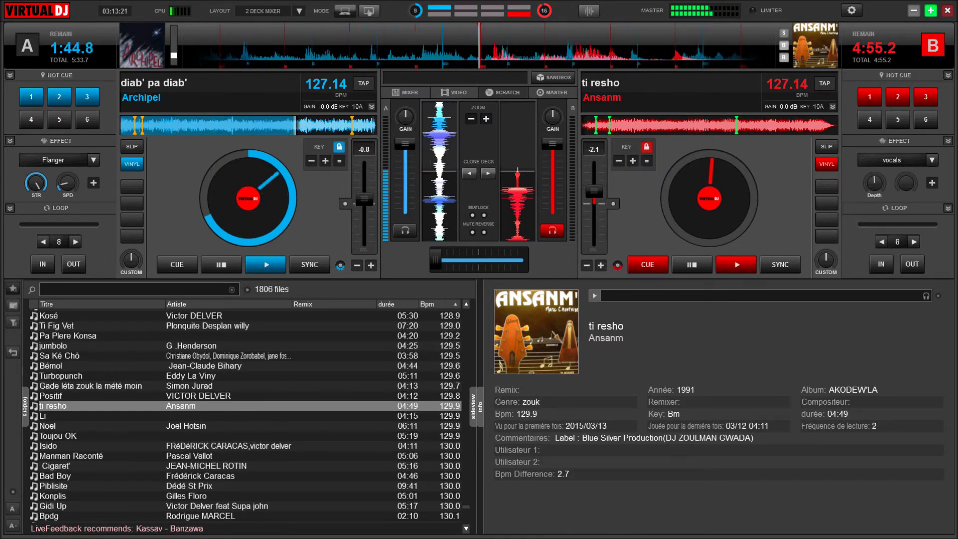
key(space)
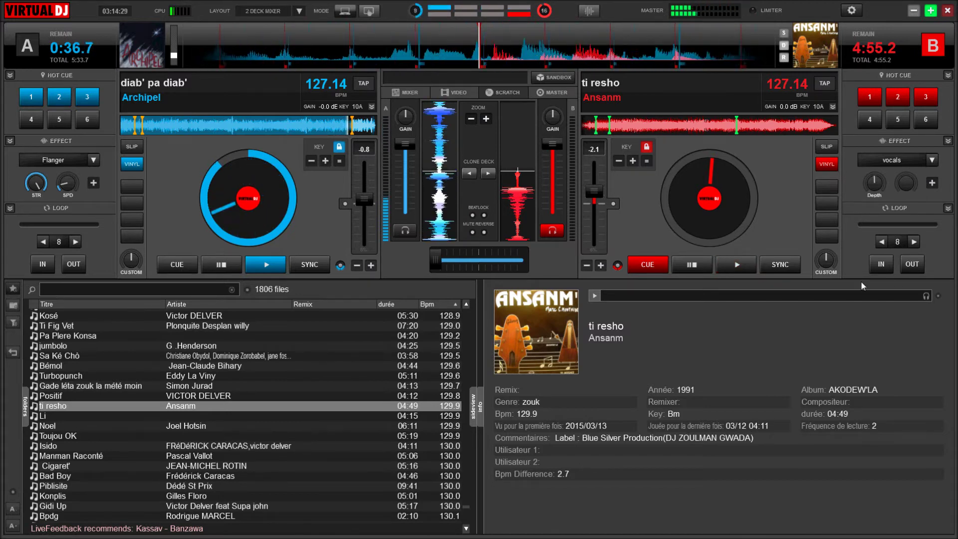
Start "ti resho" on deck B from Cue 1, synced with deck A, and move the crossfader fully over to deck B.
click(692, 265)
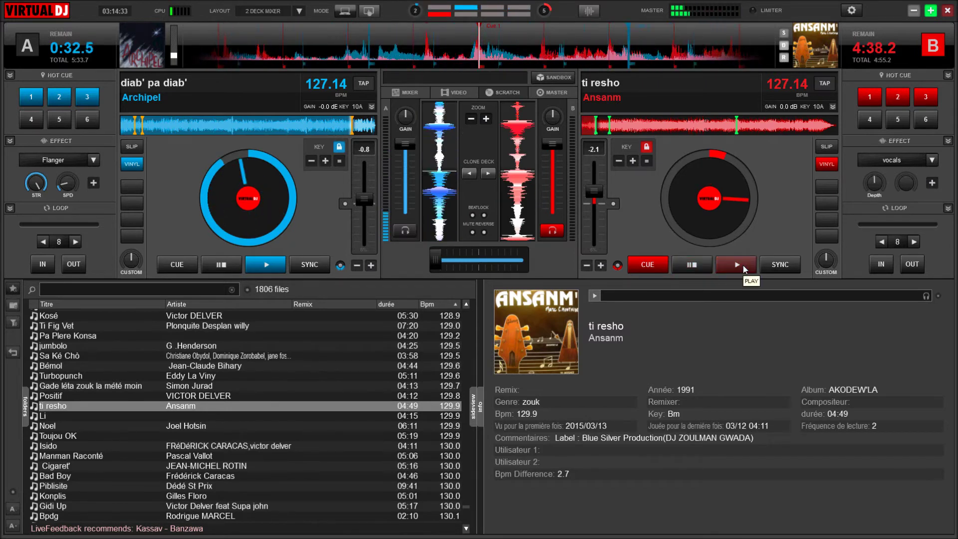
click(736, 264)
click(782, 264)
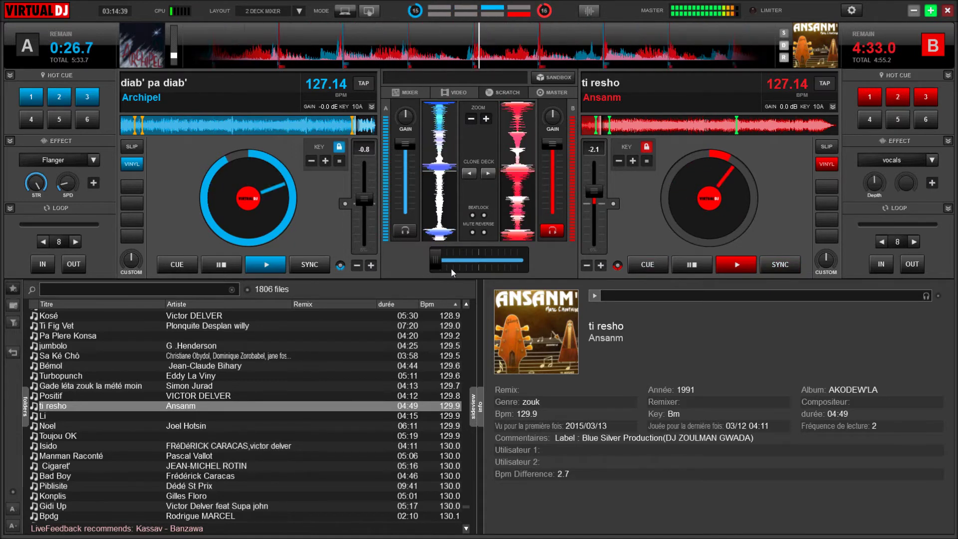
drag(440, 259, 544, 270)
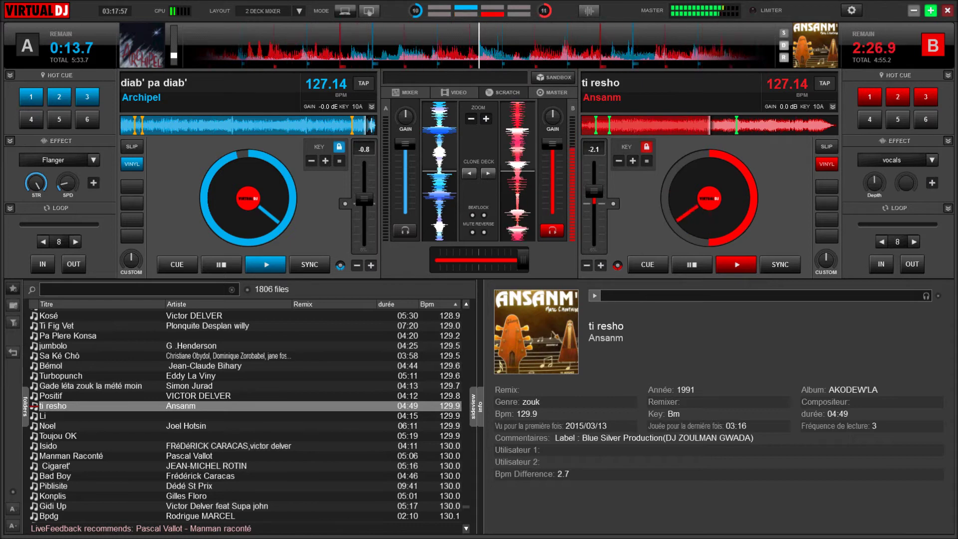
Load "Manman Raconté" by Pascal Vallot onto deck A and start it playing from its cue point.
click(177, 456)
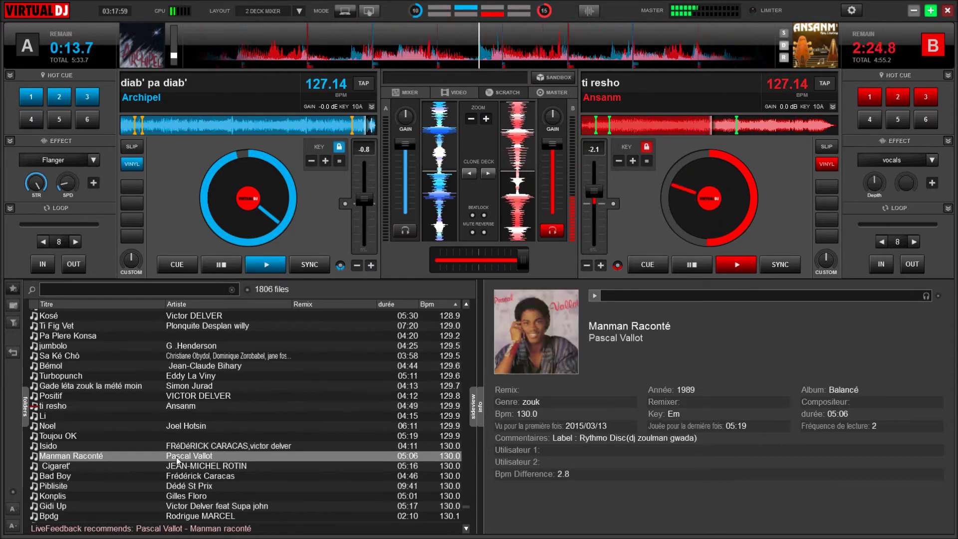
drag(177, 458, 234, 247)
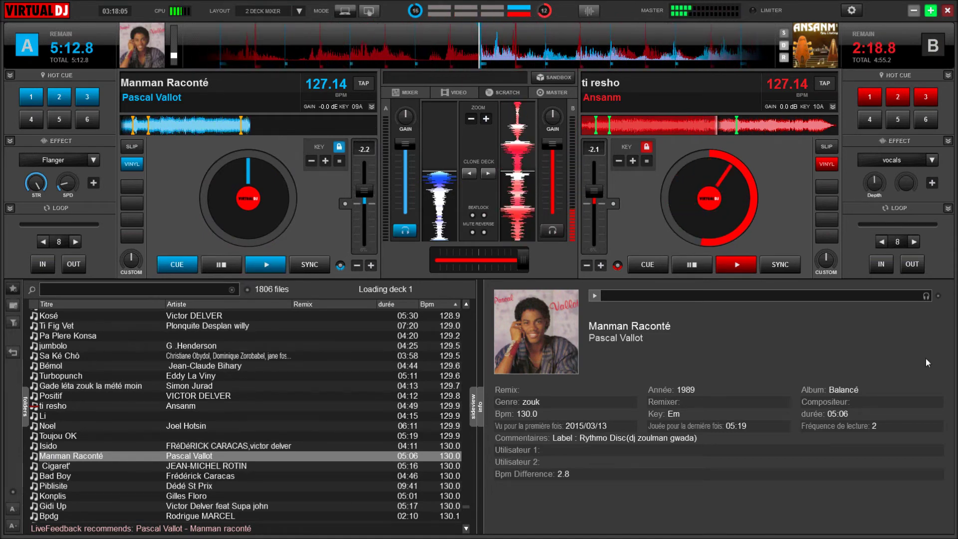
click(210, 264)
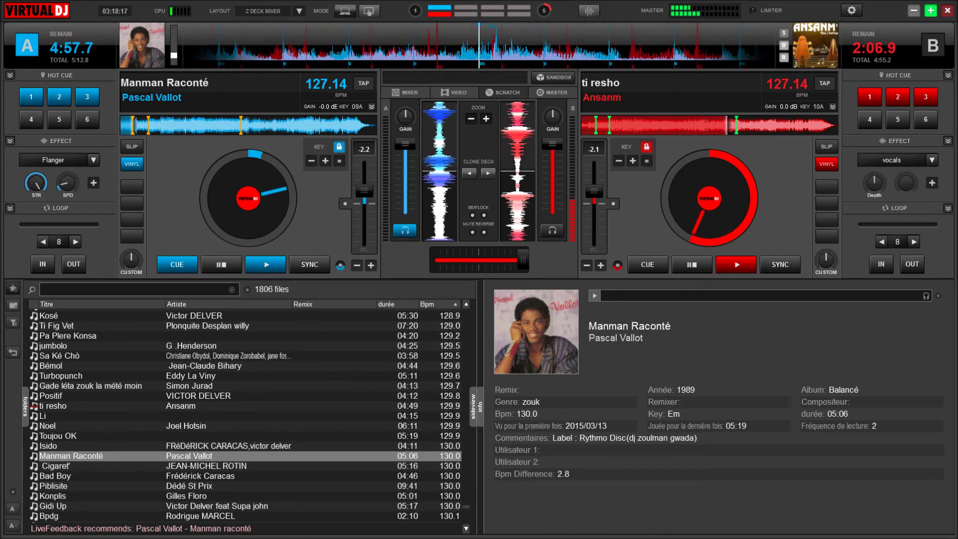
click(265, 265)
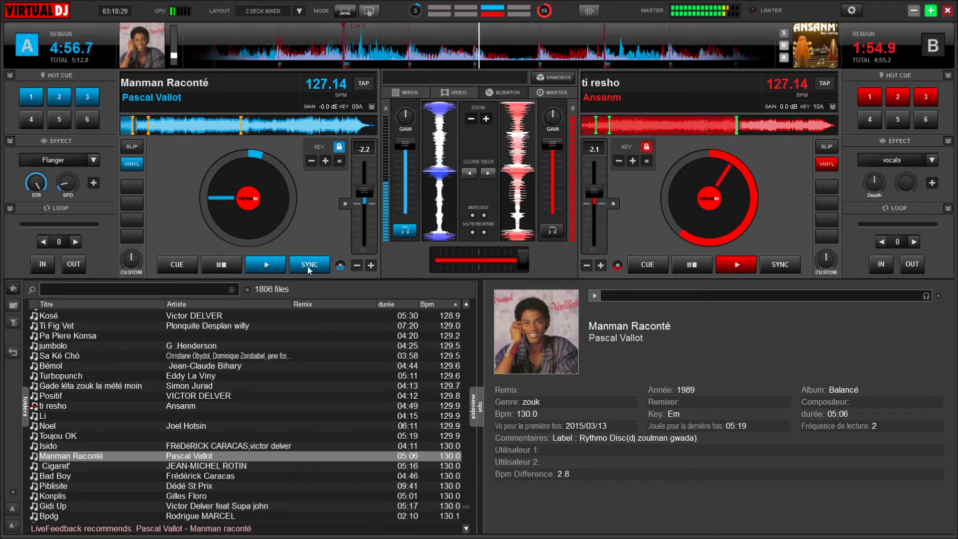
Fade gradually until the crossfader is fully over to deck A and stop "ti resho" on deck B.
drag(525, 257, 469, 259)
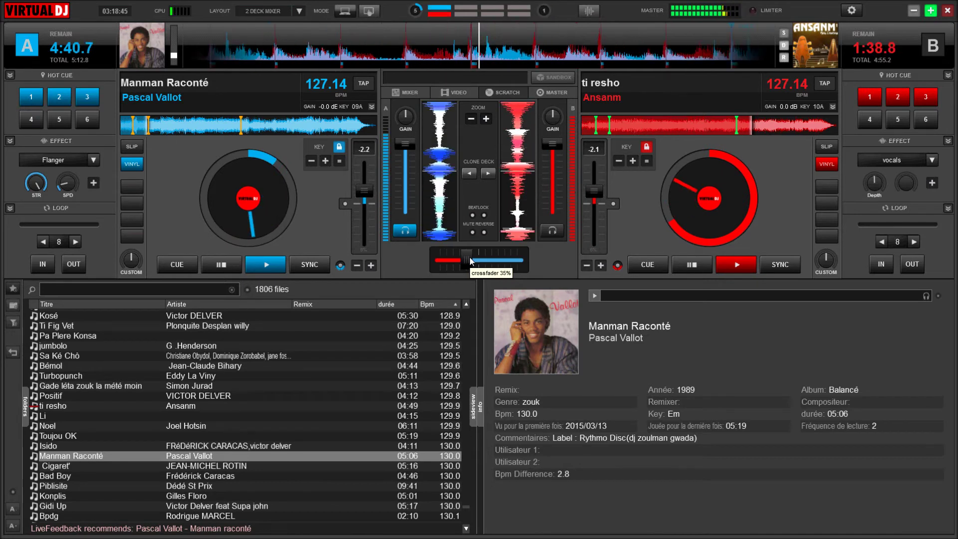
drag(468, 256, 436, 256)
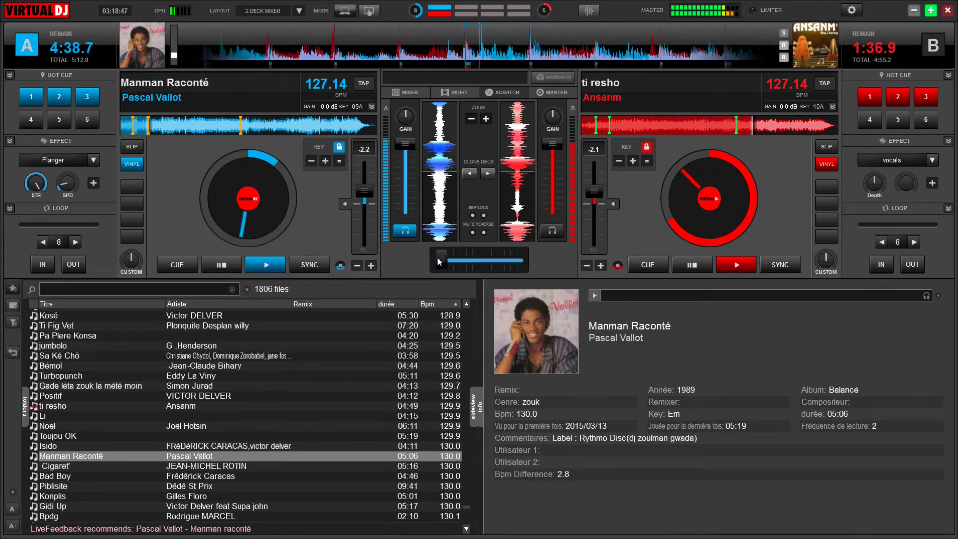
click(698, 265)
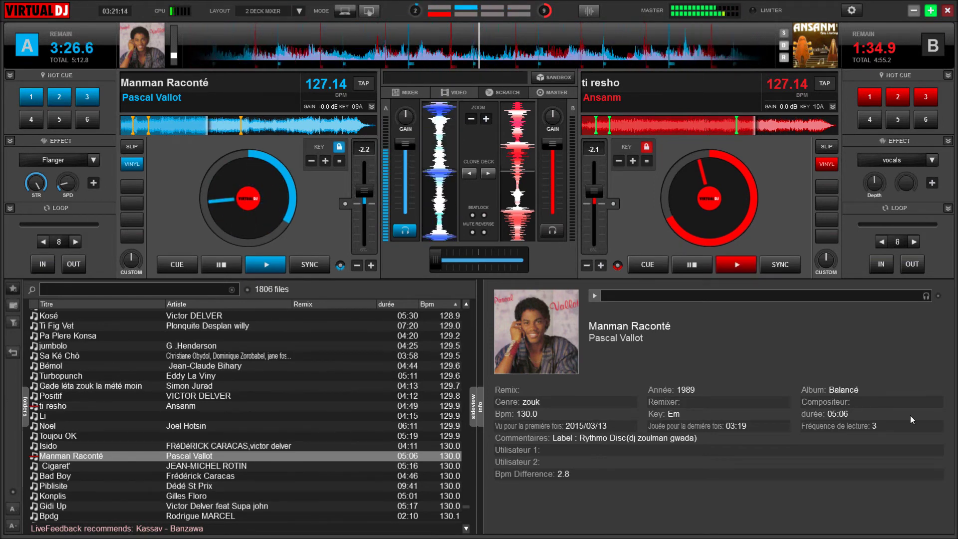
Find "Ou Pè Sida? Non!" among the slower tracks in the BPM-sorted list and load it onto deck B.
scroll(169, 399, up, 5)
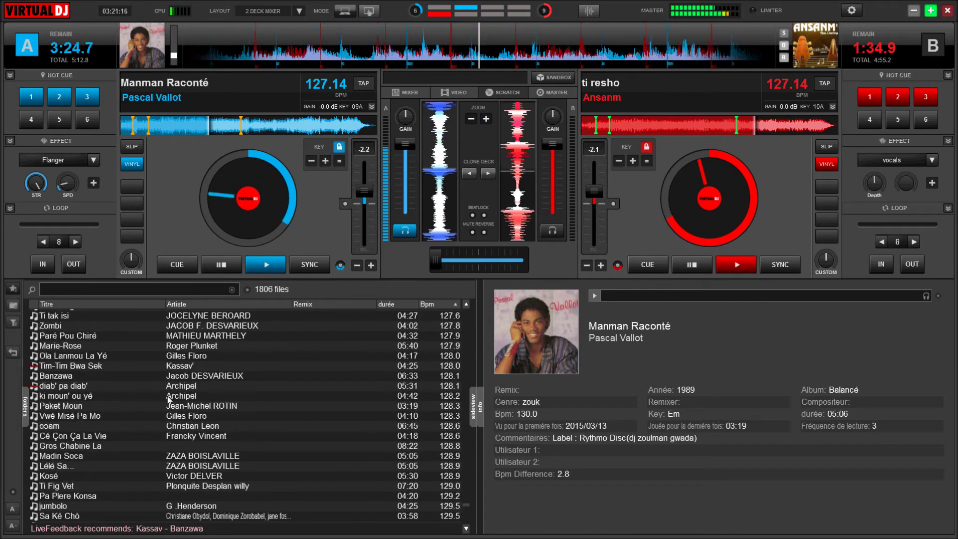
scroll(169, 399, up, 3)
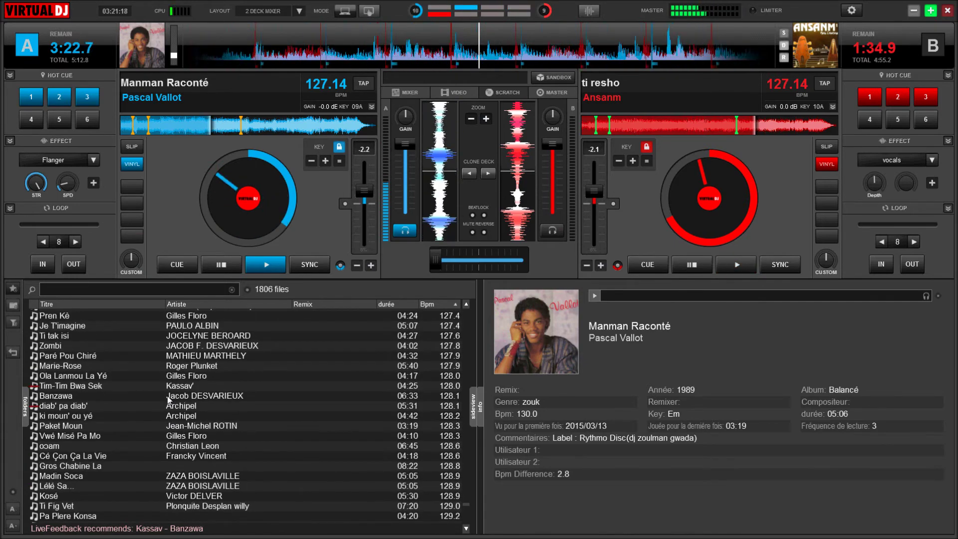
scroll(168, 399, up, 2)
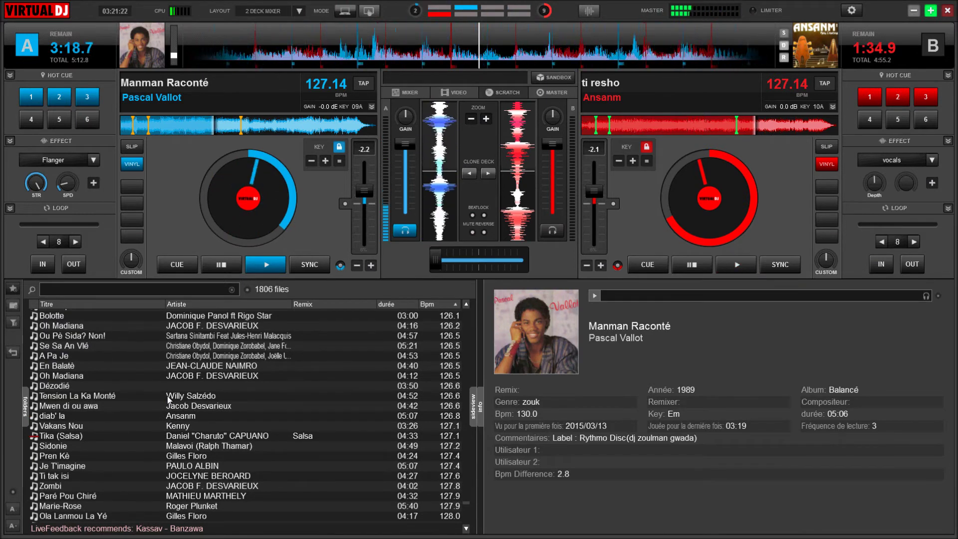
click(113, 335)
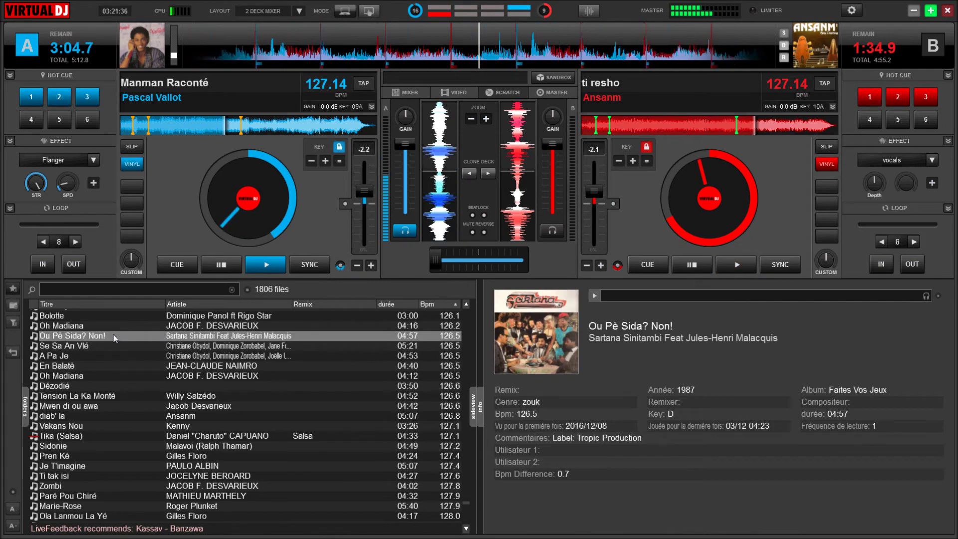
drag(35, 338, 735, 206)
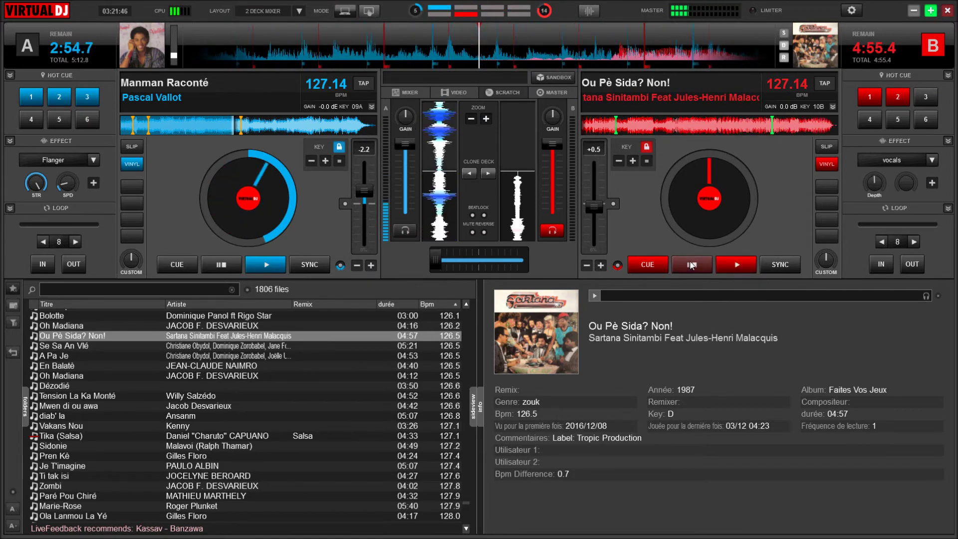
Start "Ou Pè Sida? Non!" on deck B from Cue 1 and move the crossfader fully over to deck B.
click(736, 265)
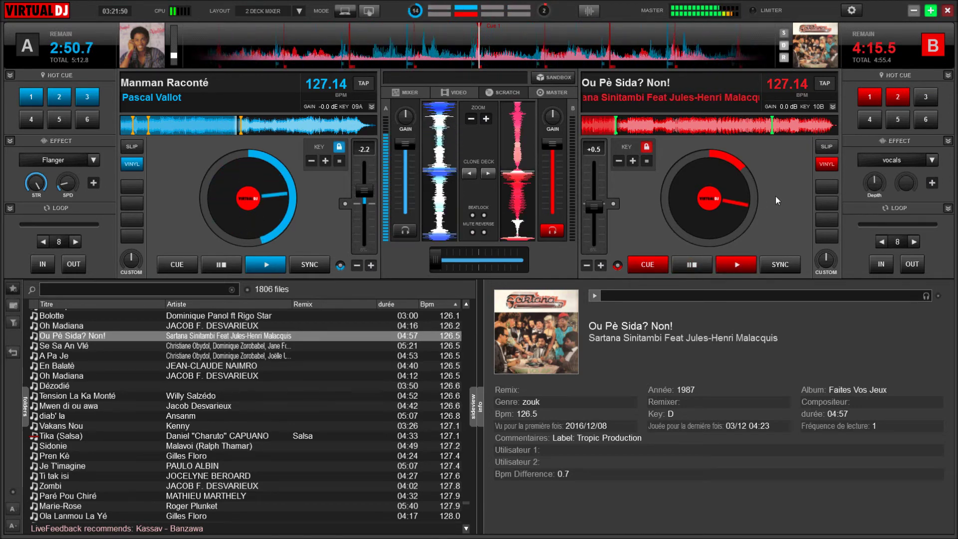
click(738, 268)
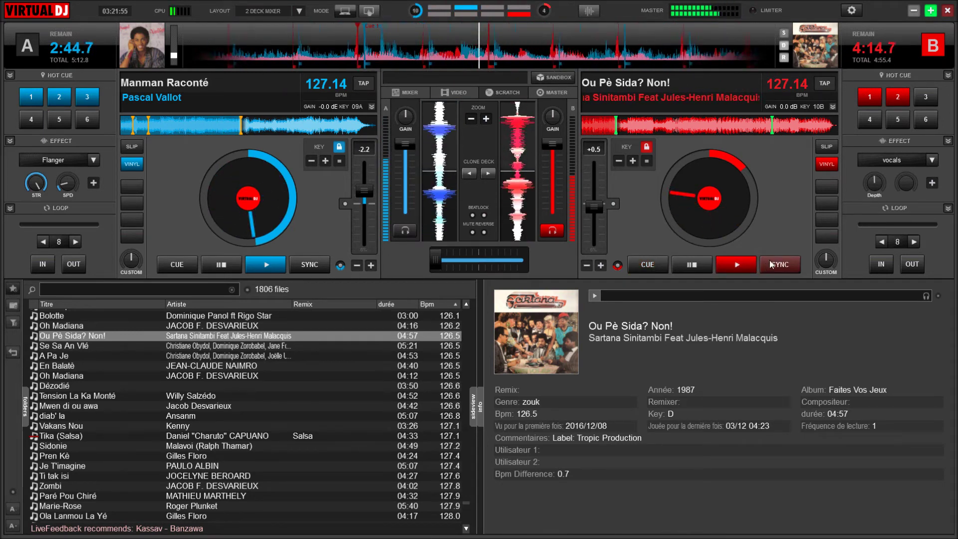
drag(433, 256, 522, 264)
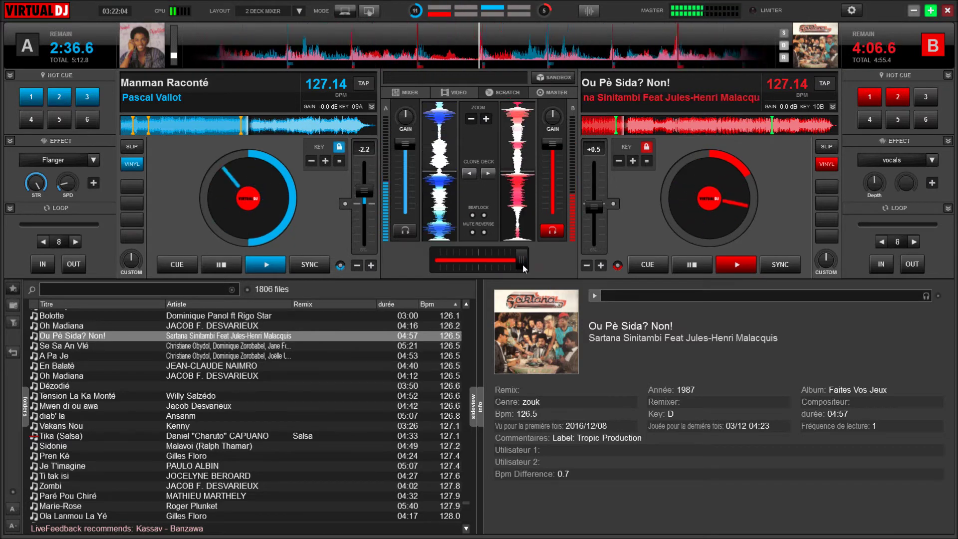
Stop "Manman Raconté" on deck A and load "Tension La Ka Monté" by Willy Salzédo in its place.
click(240, 267)
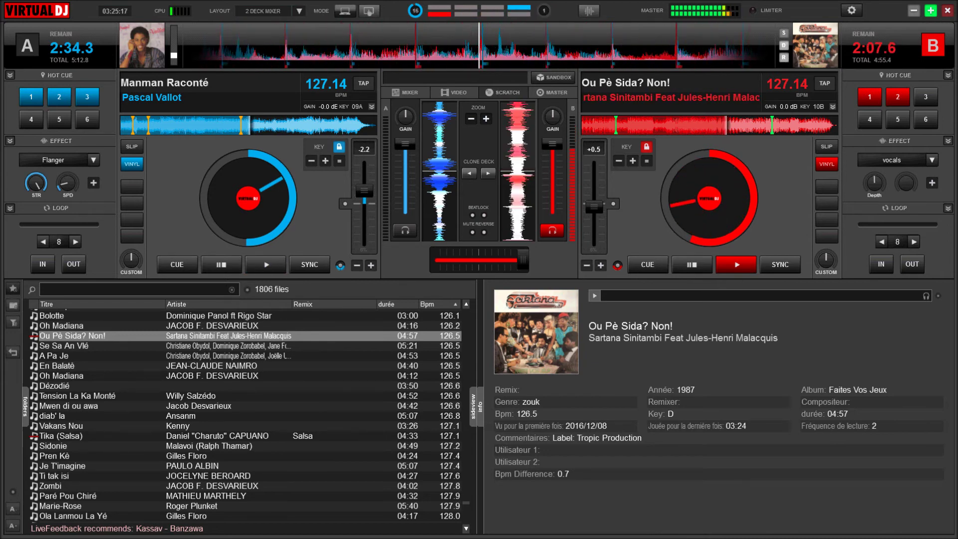
click(162, 396)
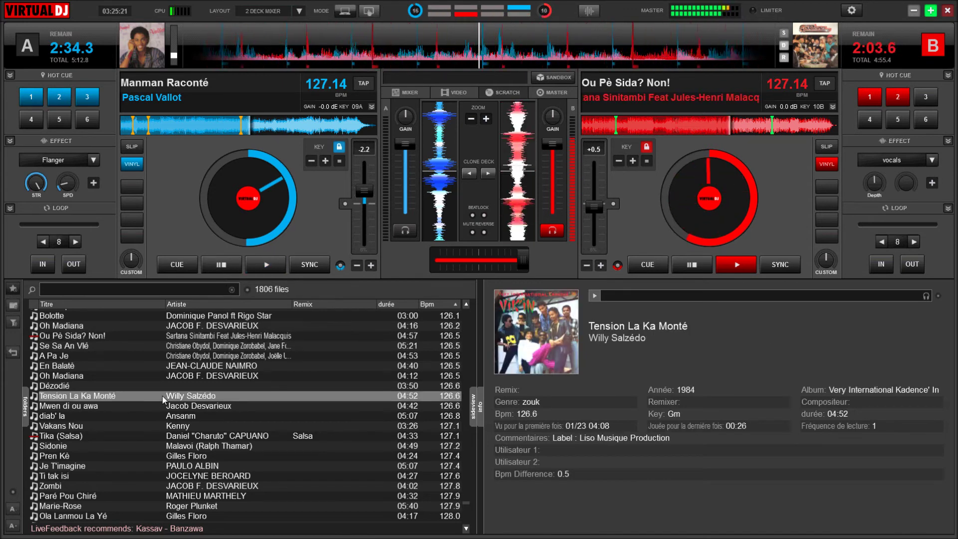
drag(34, 396, 187, 219)
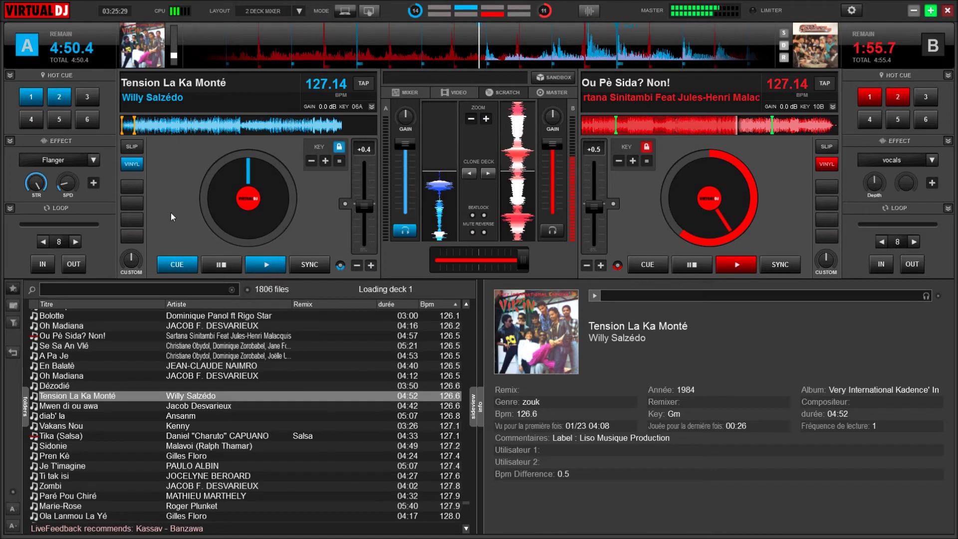
Cue "Tension La Ka Monté" near its beginning on deck A and start it playing from that cue point.
click(266, 265)
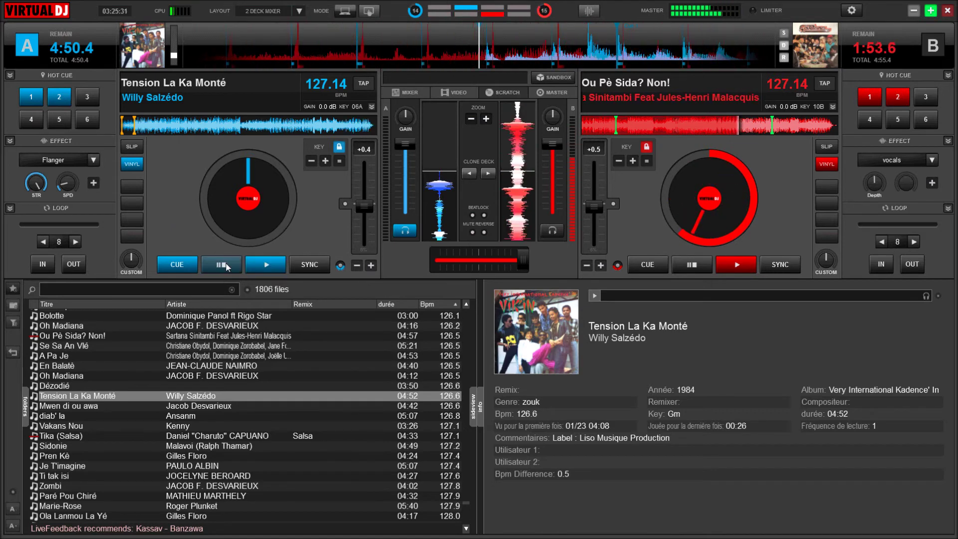
click(221, 264)
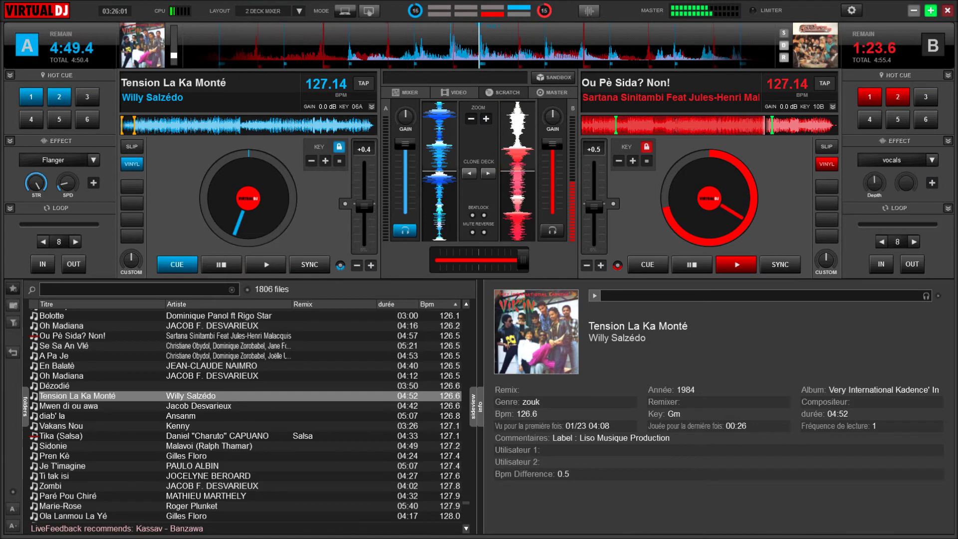
click(266, 265)
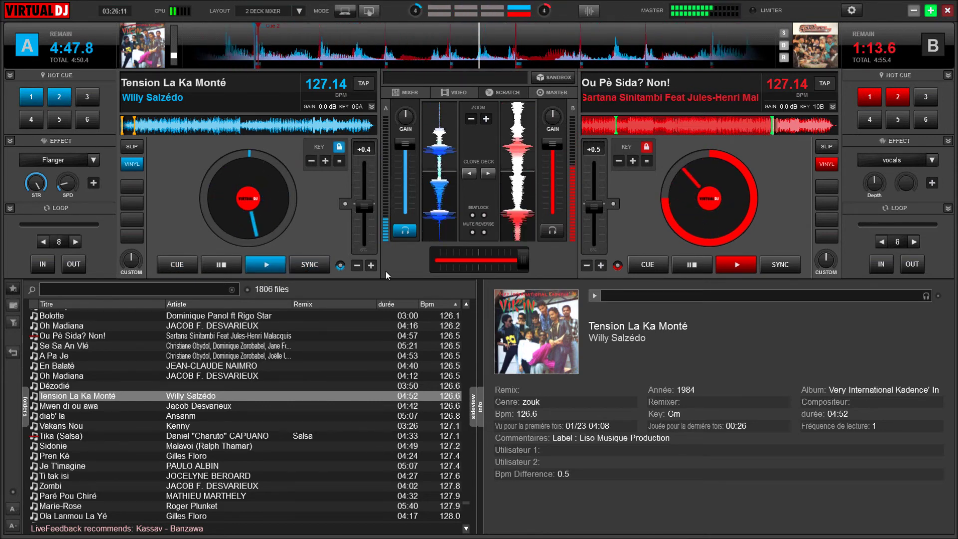
Fade gradually until the crossfader is fully over to deck A and stop "Ou Pè Sida? Non!" on deck B.
drag(515, 268, 466, 261)
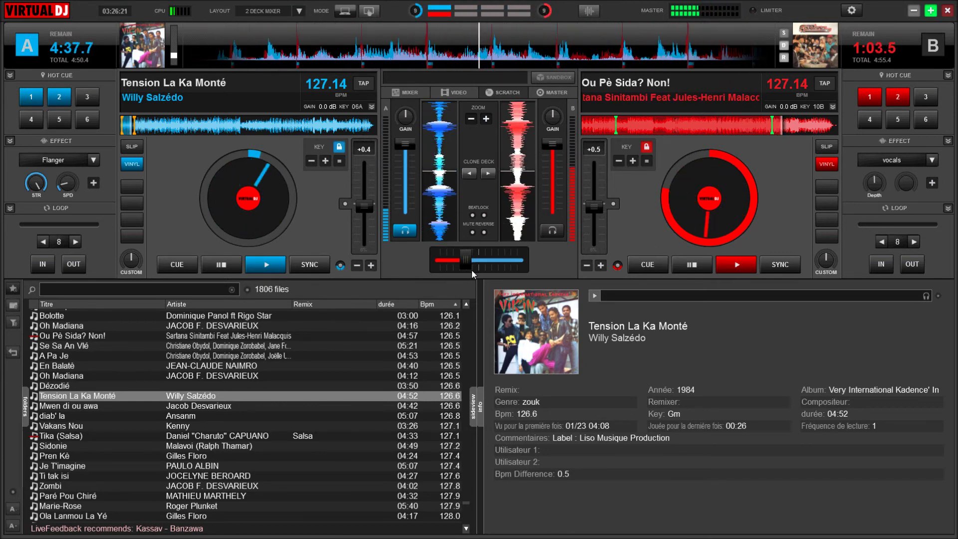
drag(461, 261, 432, 260)
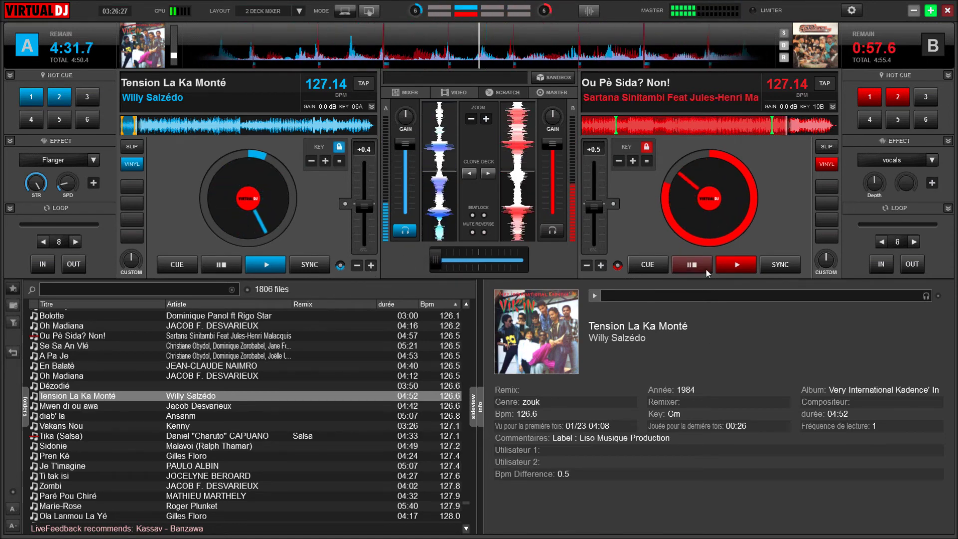
click(691, 265)
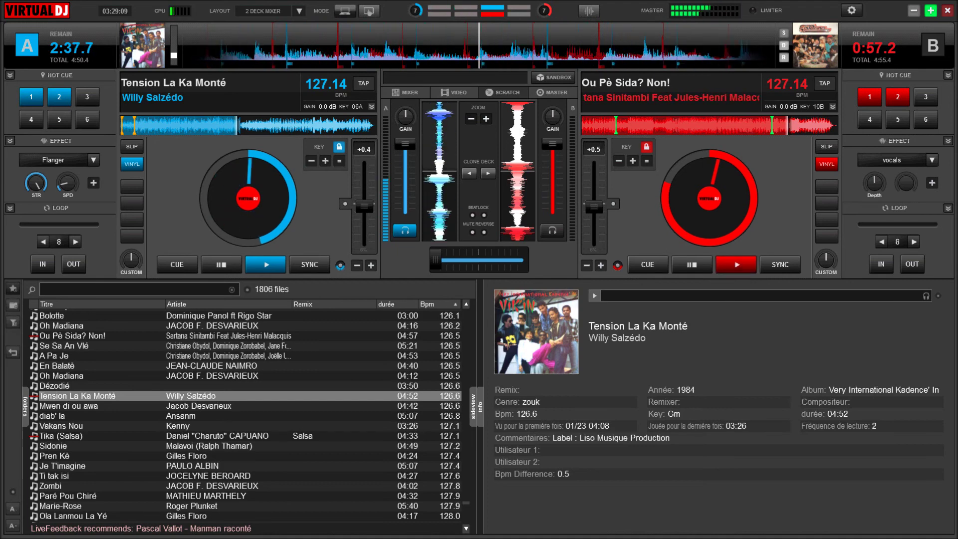
key(space)
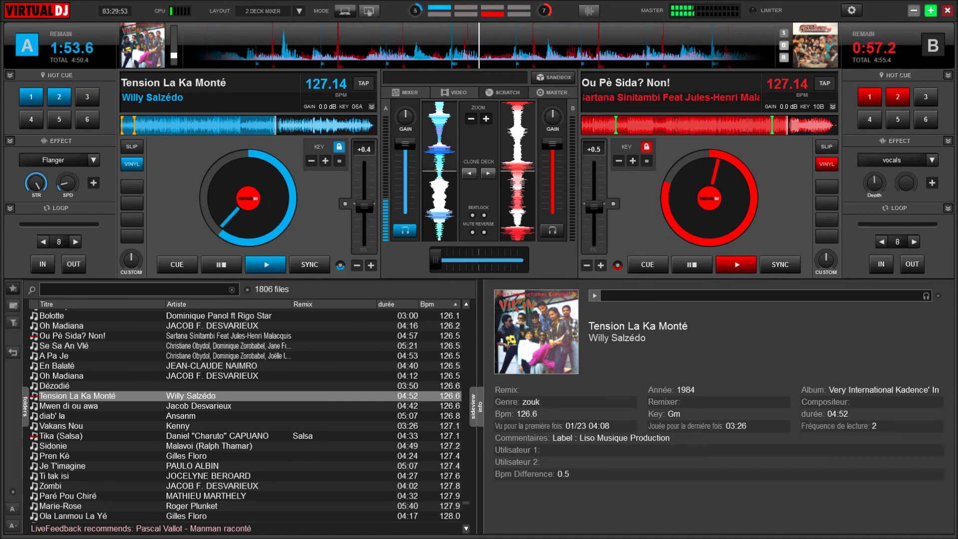
key(space)
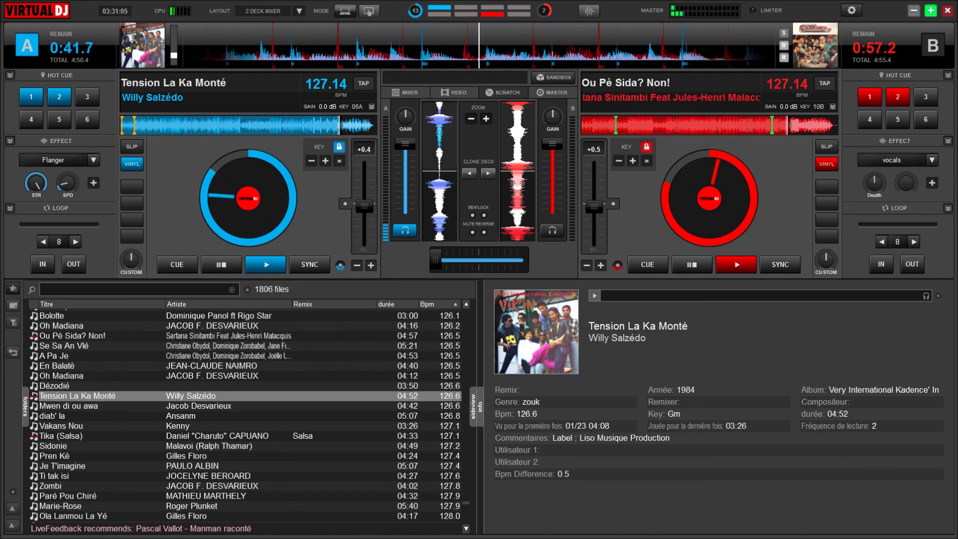
key(space)
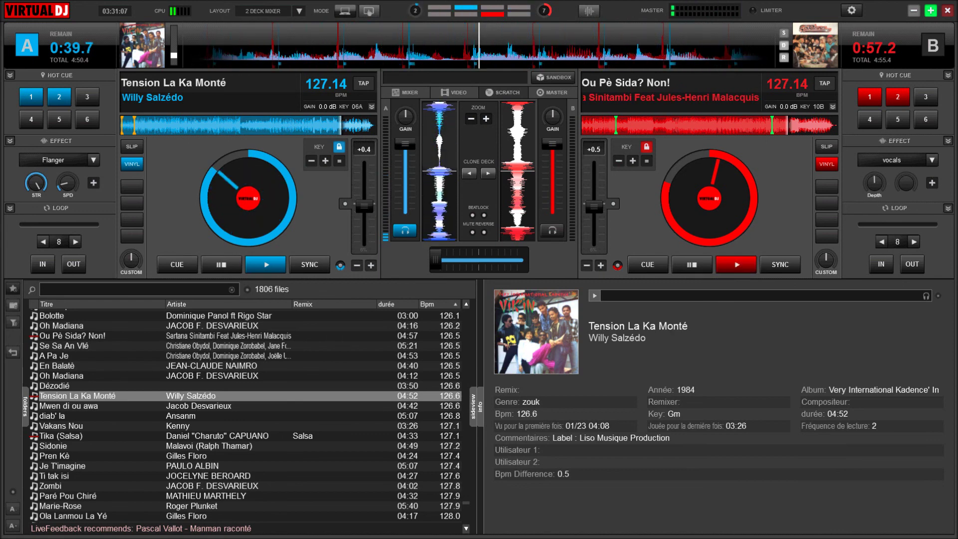